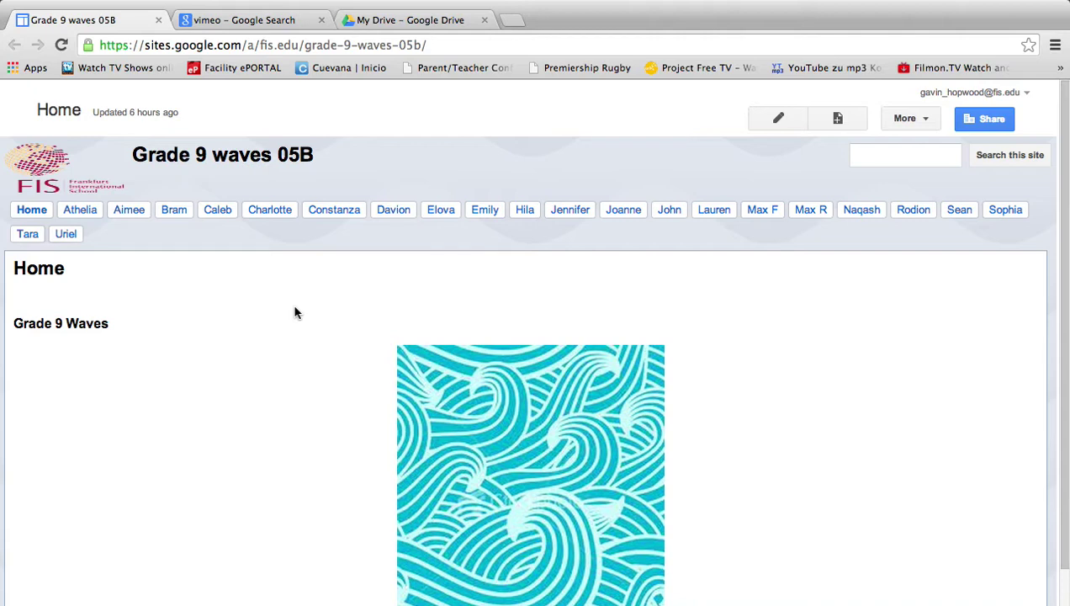
- Look over the site's home page and open the ninth student's page for editing
scroll(294, 313, down, 3)
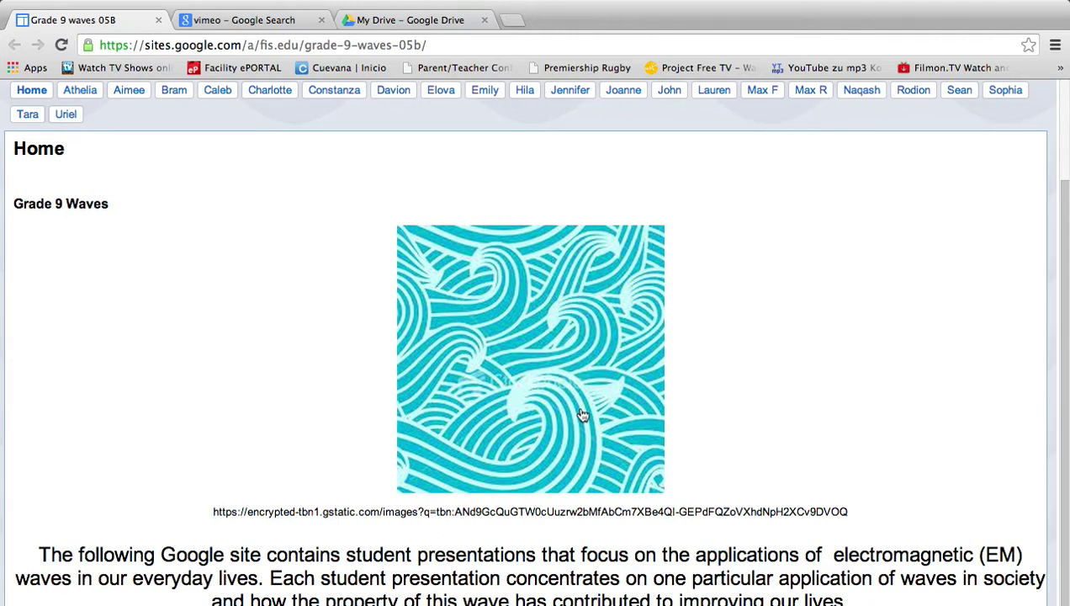
scroll(582, 415, up, 3)
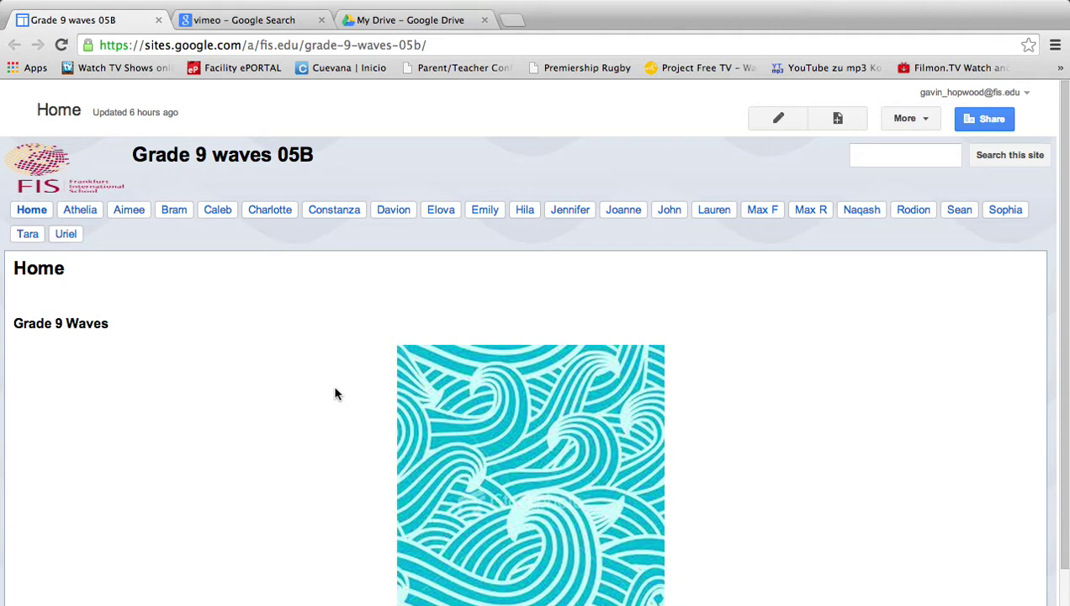
click(487, 213)
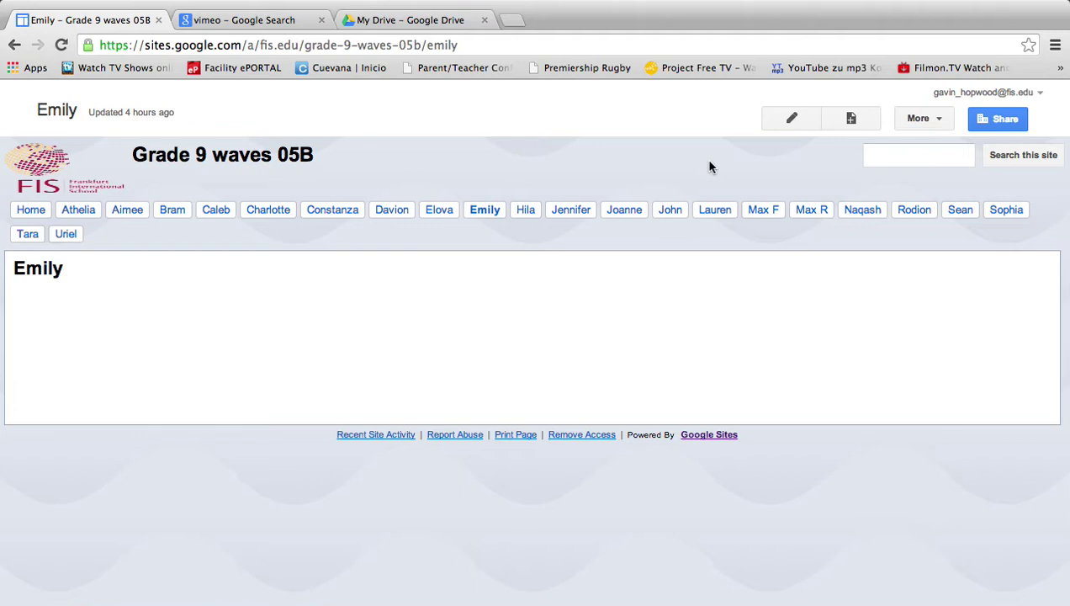
click(791, 122)
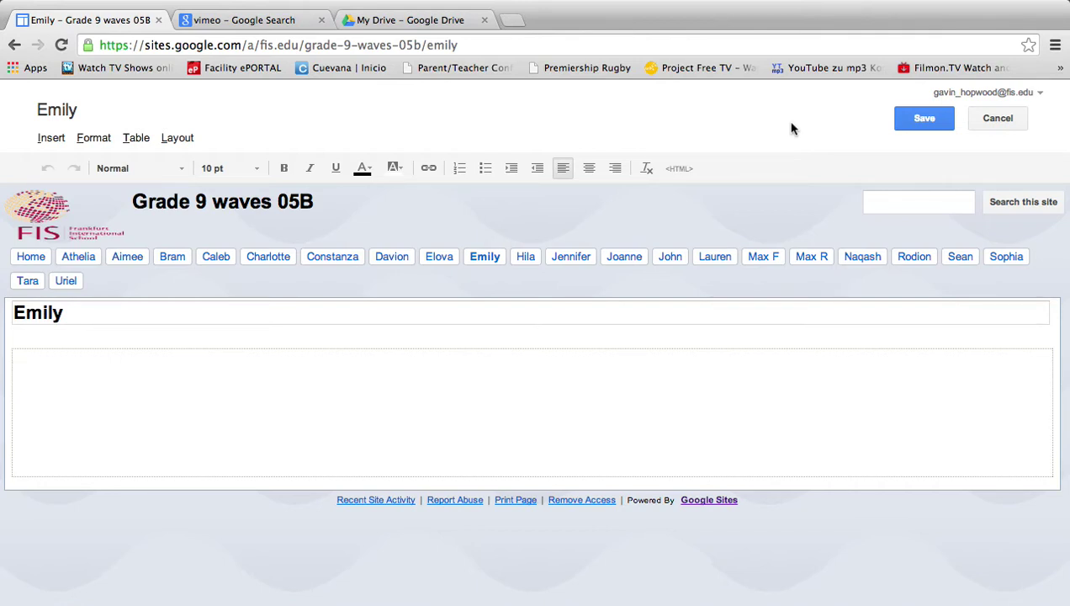
- Enter the sample text "sadkjsdkjbskjbsdf.kjbf" in the page body and erase it again
text(sadkjsdkjbskjbsdf.kjbf)
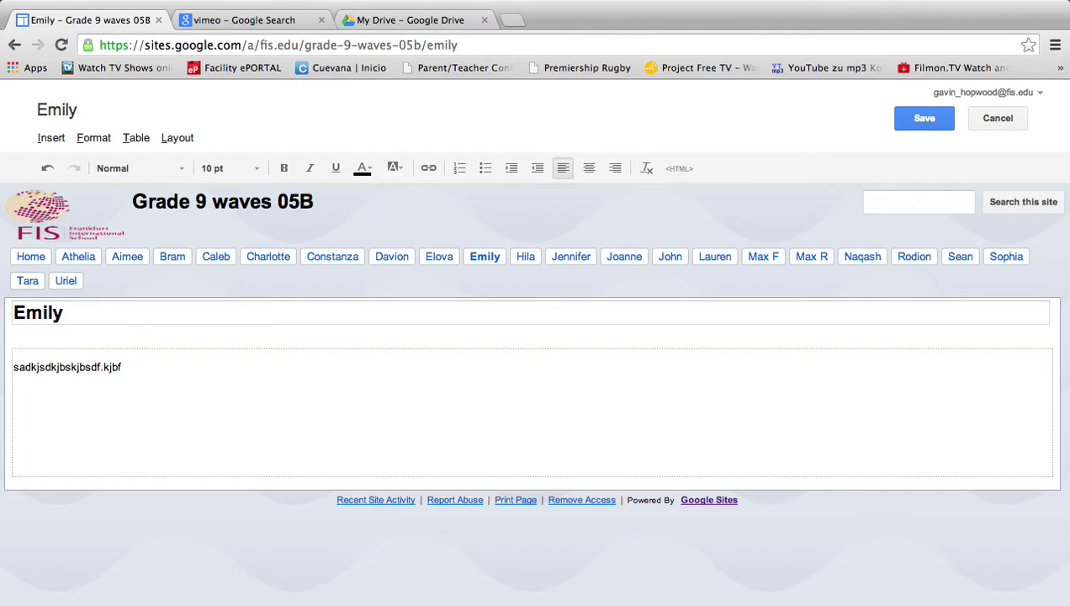
key(BackSpace)
key(BackSpace)
key(BackSpace)
key(BackSpace)
key(BackSpace)
key(BackSpace)
key(BackSpace)
key(BackSpace)
key(BackSpace)
key(BackSpace)
key(BackSpace)
key(BackSpace)
key(BackSpace)
key(BackSpace)
key(BackSpace)
key(BackSpace)
key(BackSpace)
key(BackSpace)
key(BackSpace)
key(BackSpace)
key(BackSpace)
key(BackSpace)
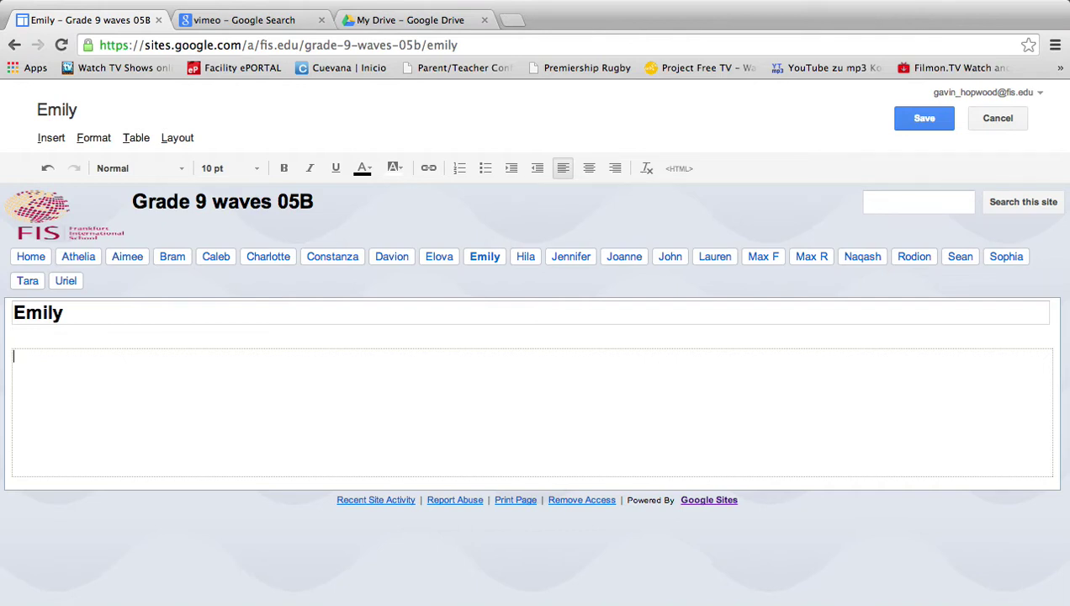
- Choose the "Global Energy Sources" Google presentation from Drive for insertion into the page body
click(50, 138)
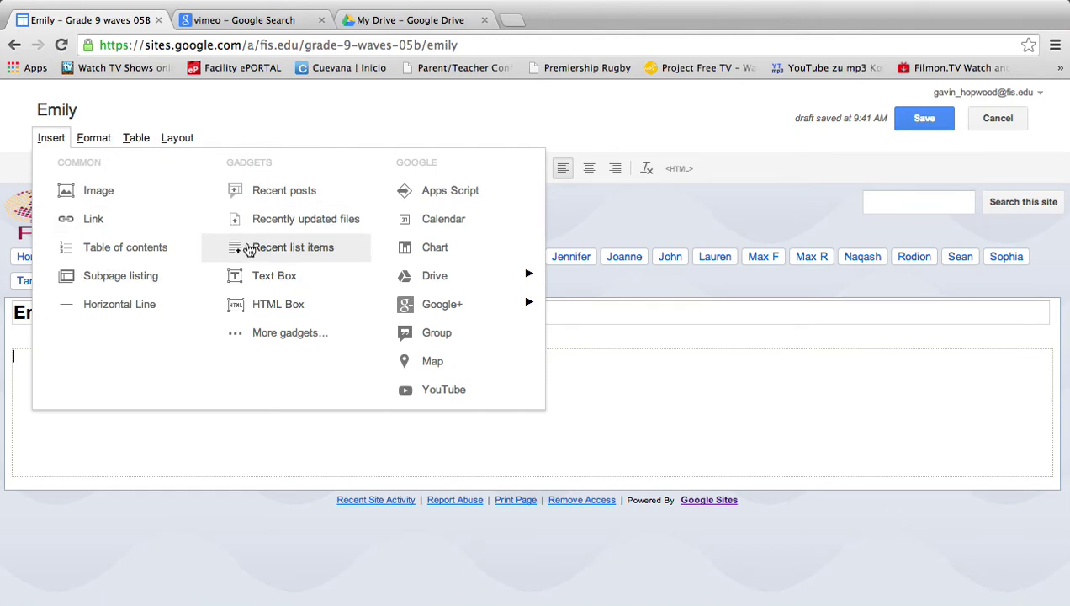
mouse_move(440, 287)
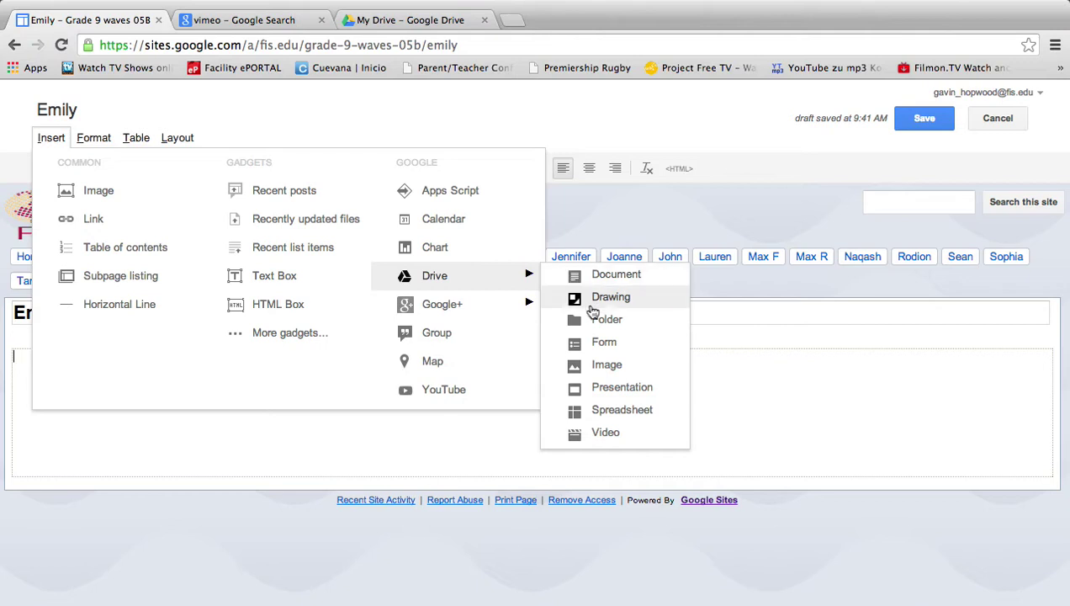
click(613, 389)
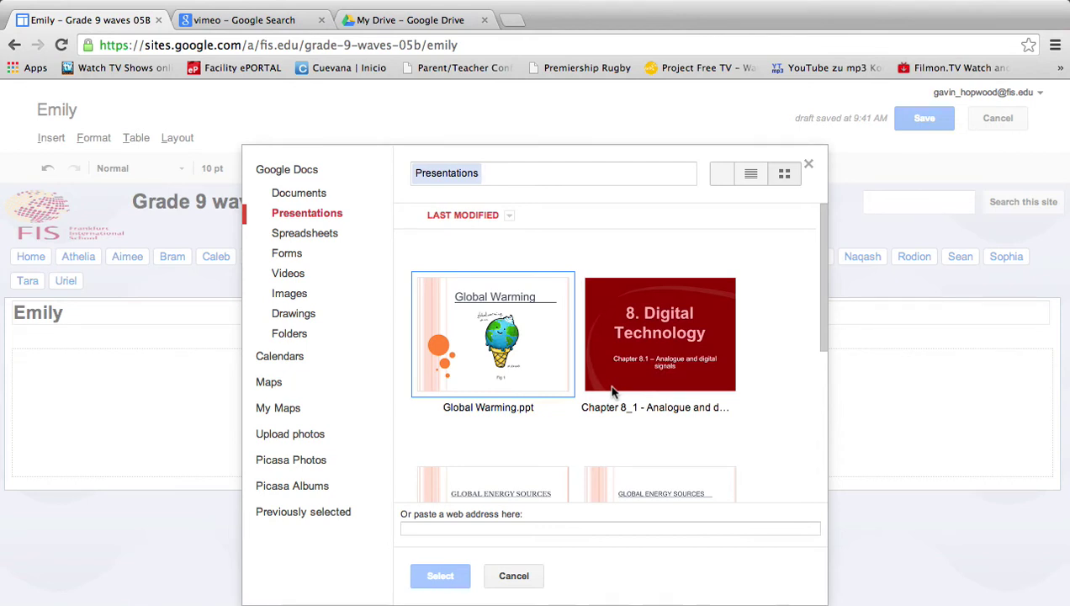
scroll(612, 391, down, 4)
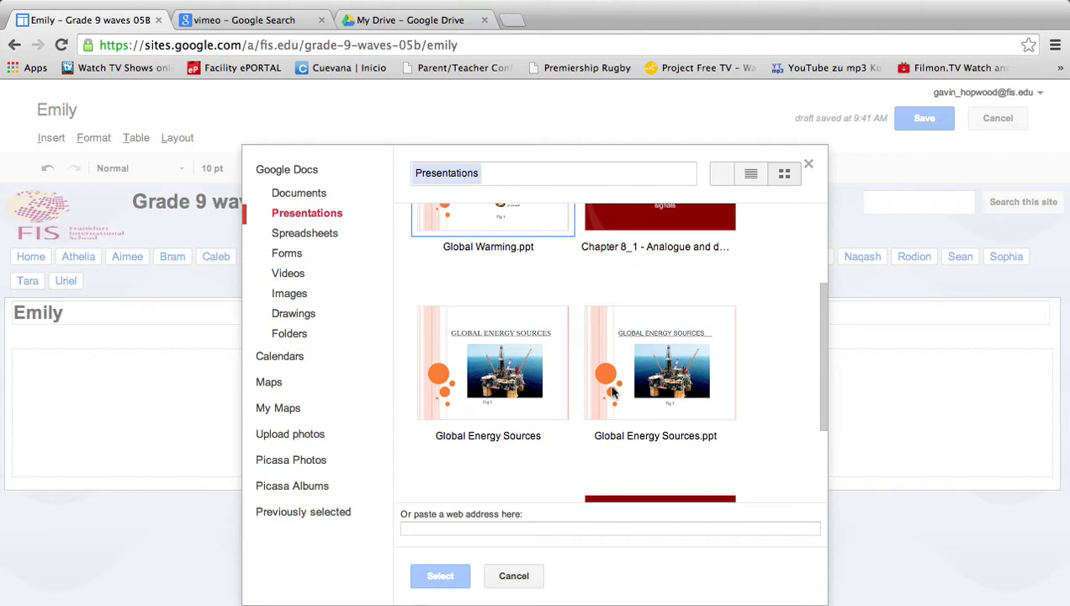
scroll(613, 391, up, 2)
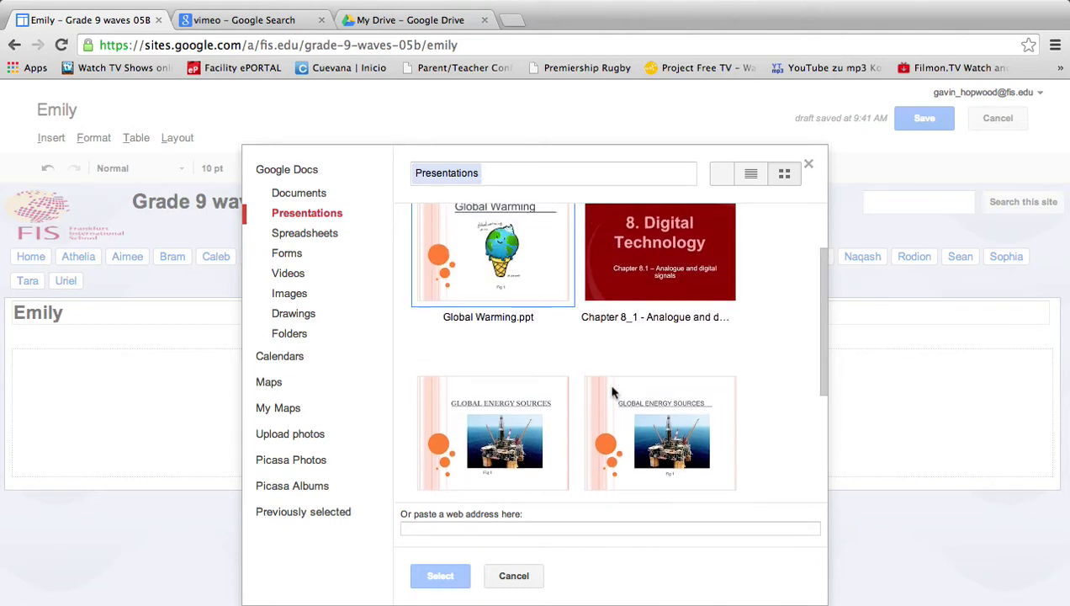
scroll(612, 391, down, 3)
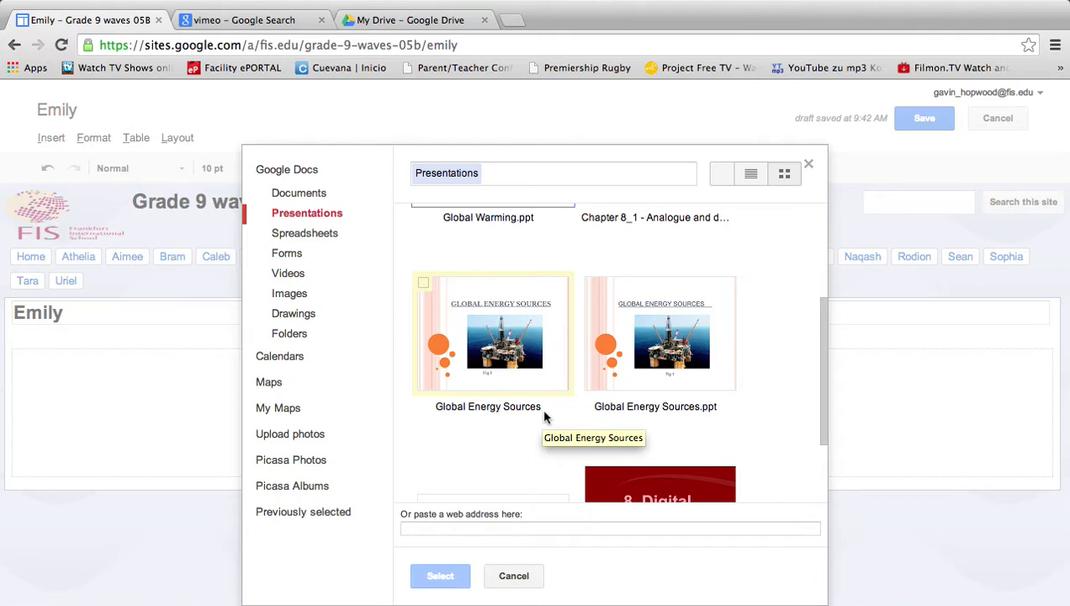
click(519, 350)
click(444, 575)
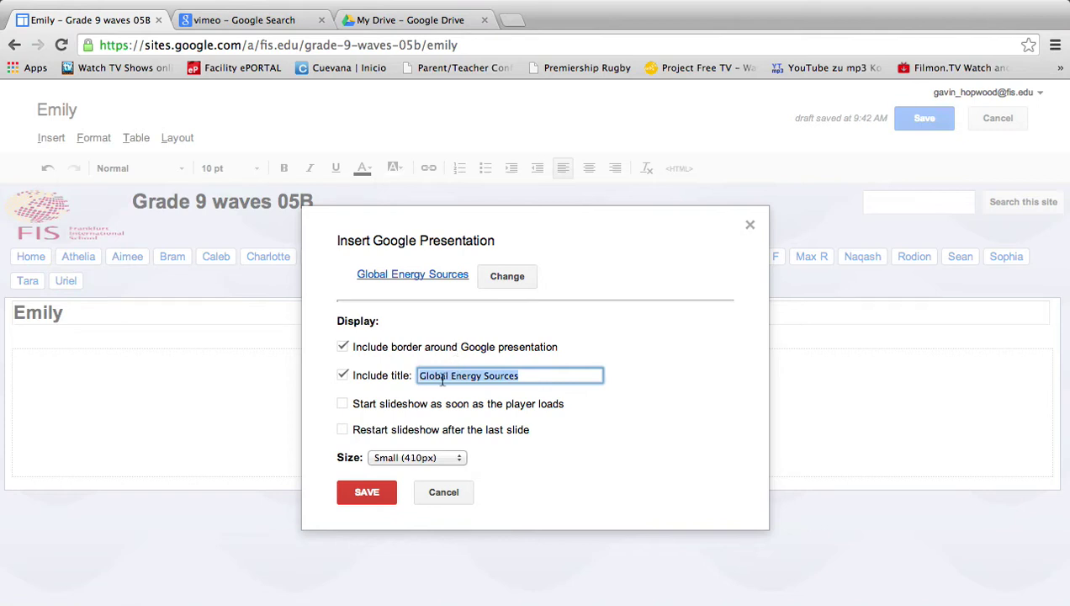
- Insert the presentation with the slideshow restarting after the last slide and its size set to Large (700px)
click(343, 438)
click(343, 431)
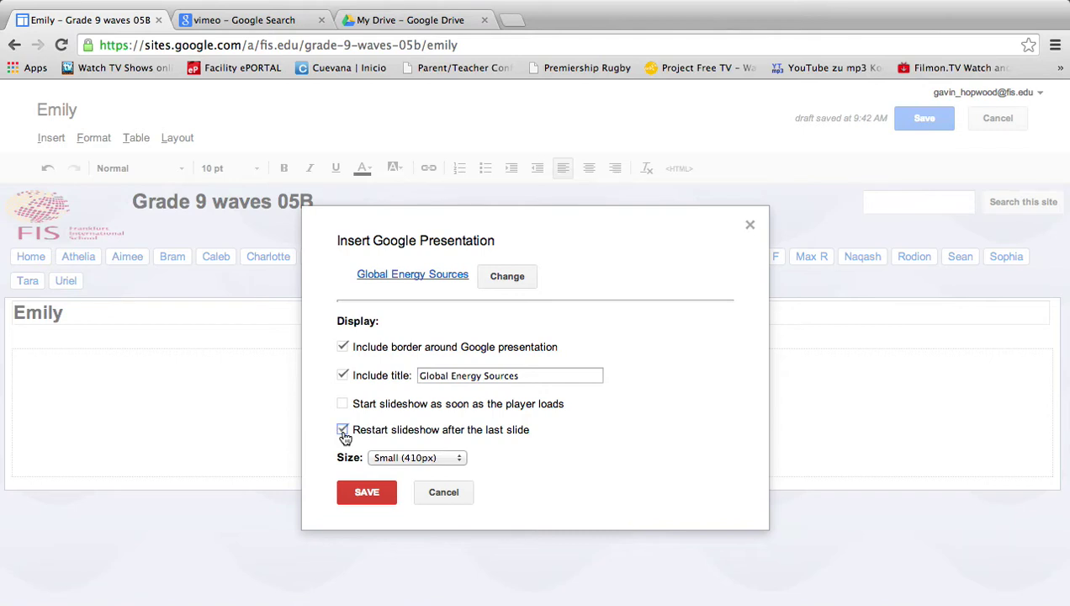
click(463, 460)
click(431, 483)
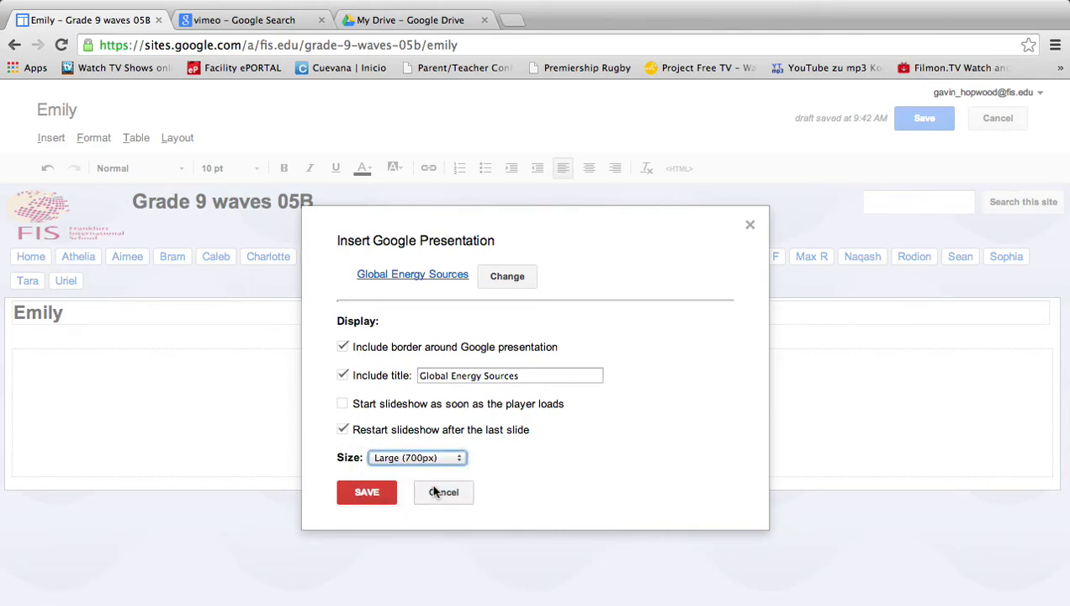
click(367, 493)
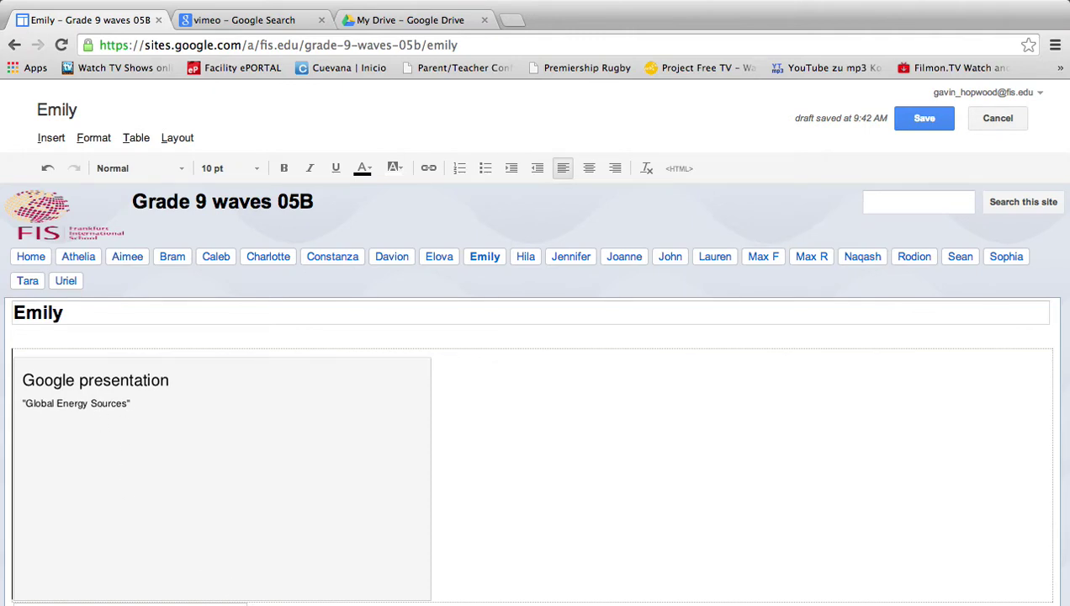
- Centre the embedded presentation on the page, keeping its properties as they are, and save the page
click(25, 605)
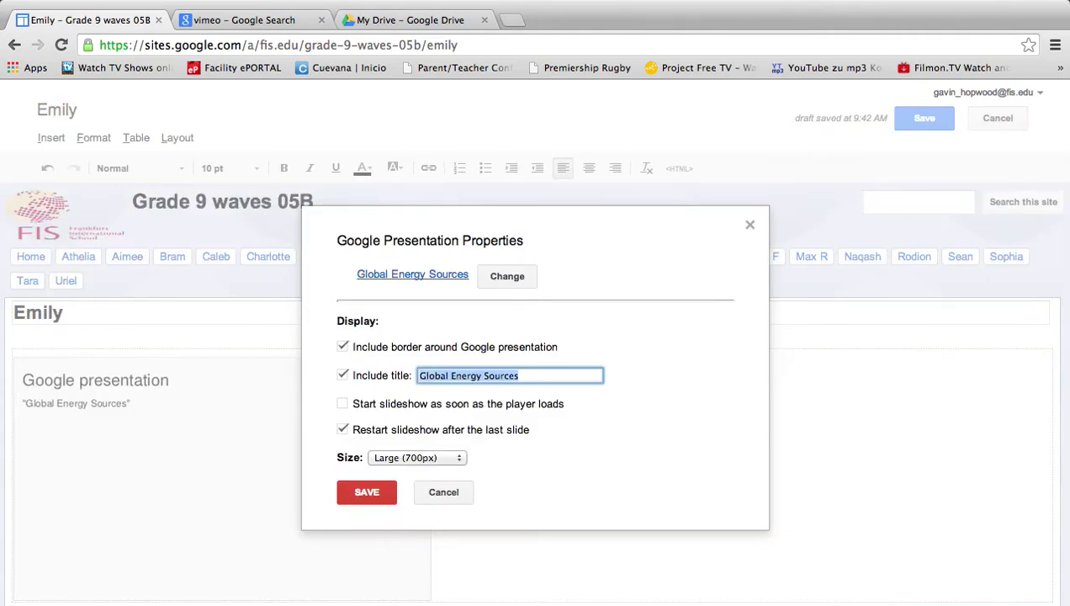
click(374, 498)
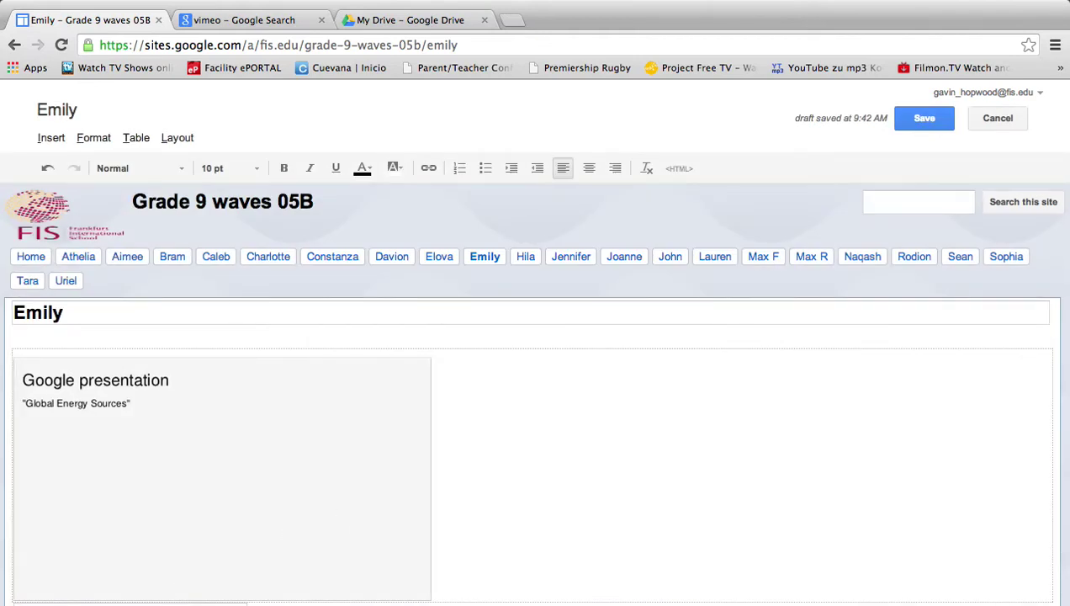
click(82, 605)
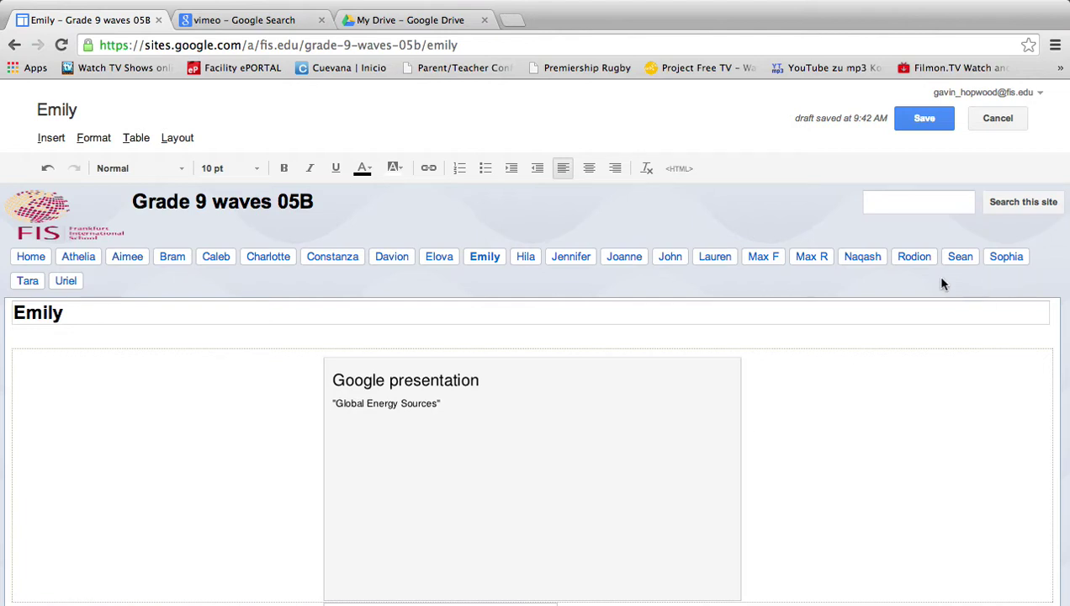
click(911, 122)
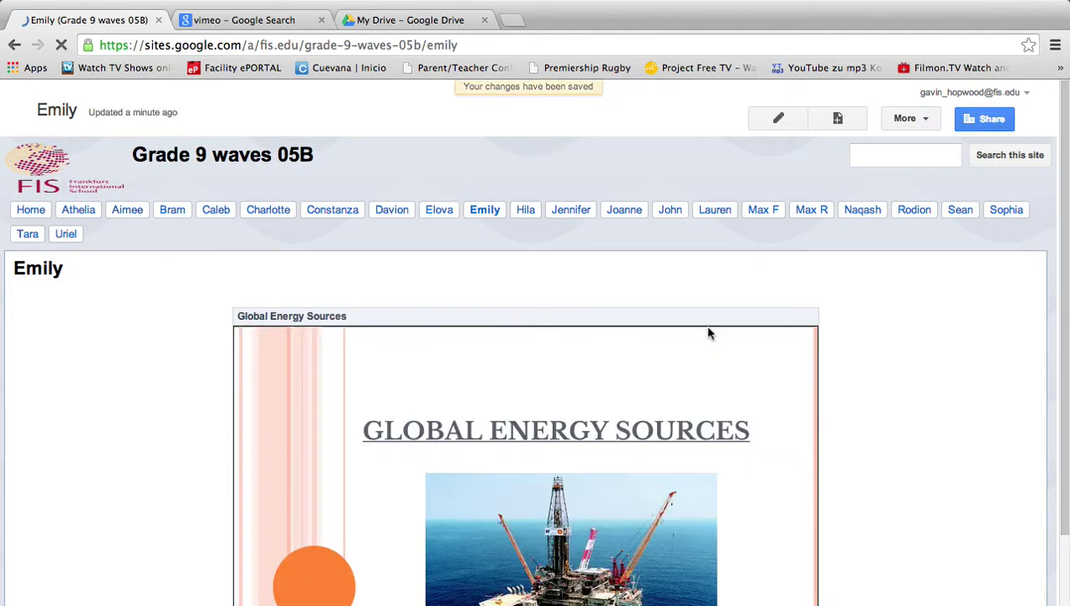
- Look through the embedded "Global Energy Sources" presentation and its slides on the saved page
scroll(708, 334, down, 5)
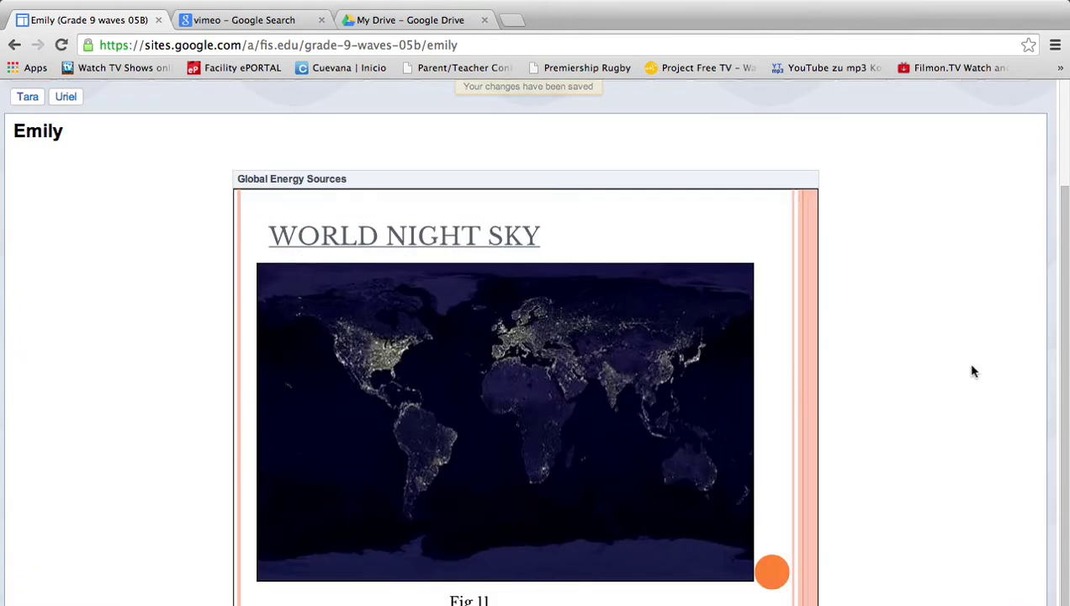
scroll(973, 371, up, 2)
scroll(973, 371, down, 3)
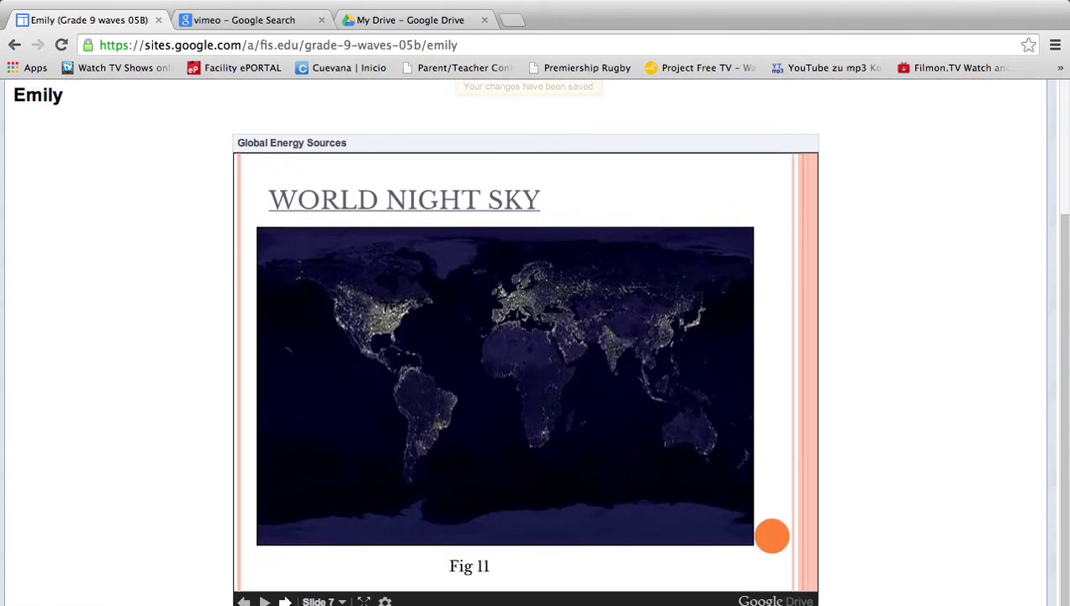
scroll(772, 536, up, 4)
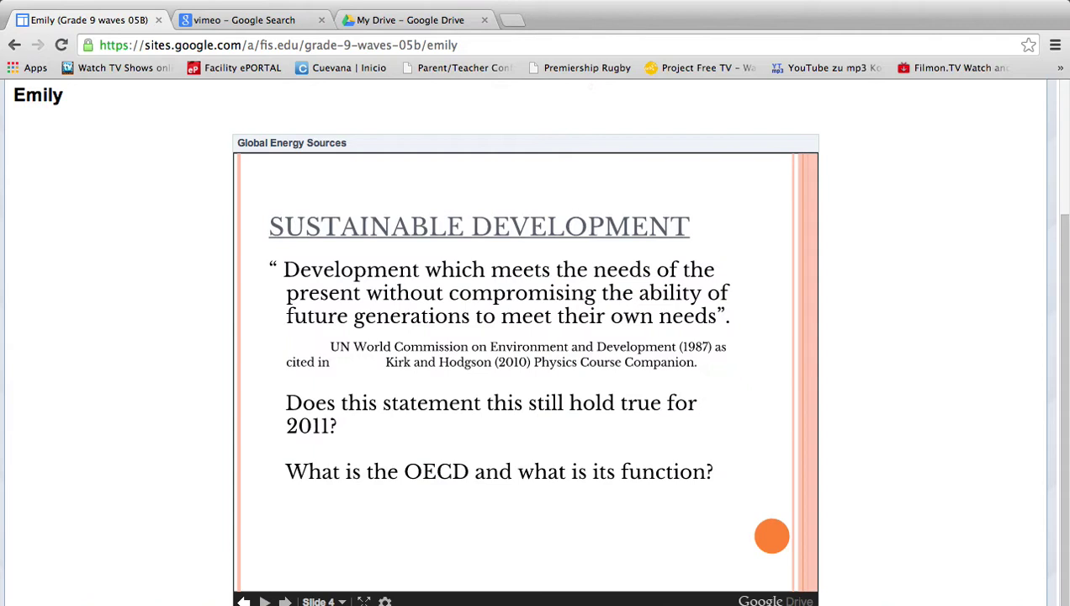
scroll(772, 536, up, 2)
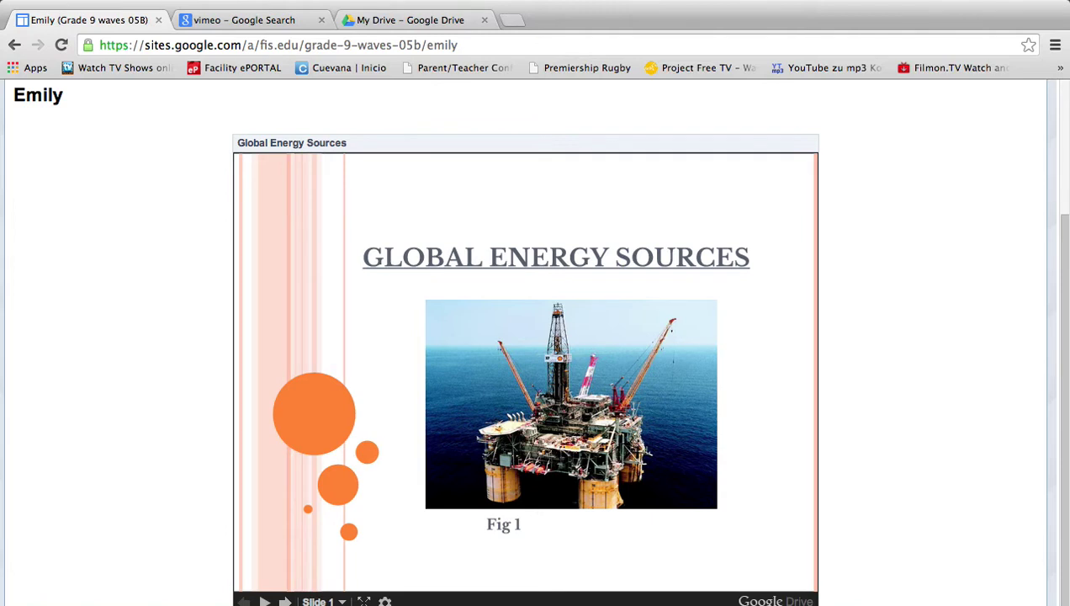
scroll(173, 592, up, 3)
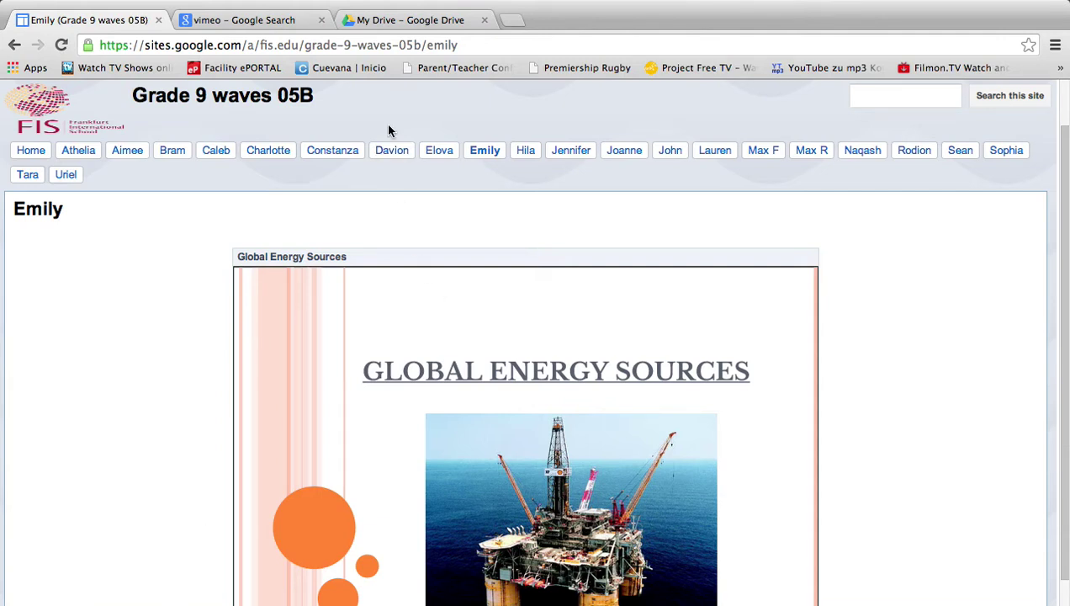
- Switch to Google Drive and upload the "Chapter 8_2 - Digital imaging with charge-coupled devices" PowerPoint file from the Digital Technology folder
click(410, 18)
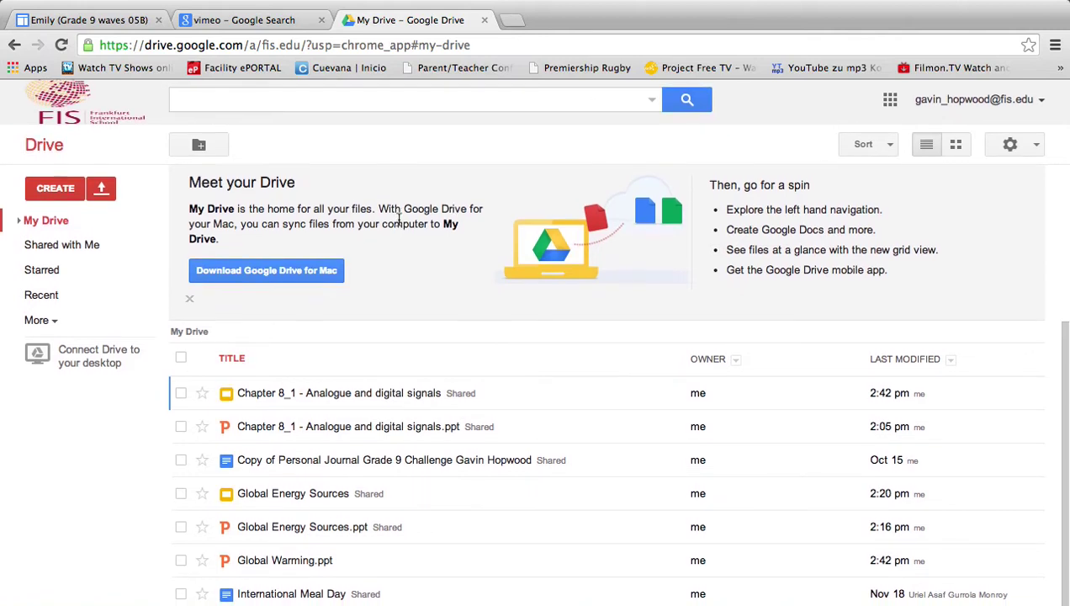
scroll(486, 452, down, 1)
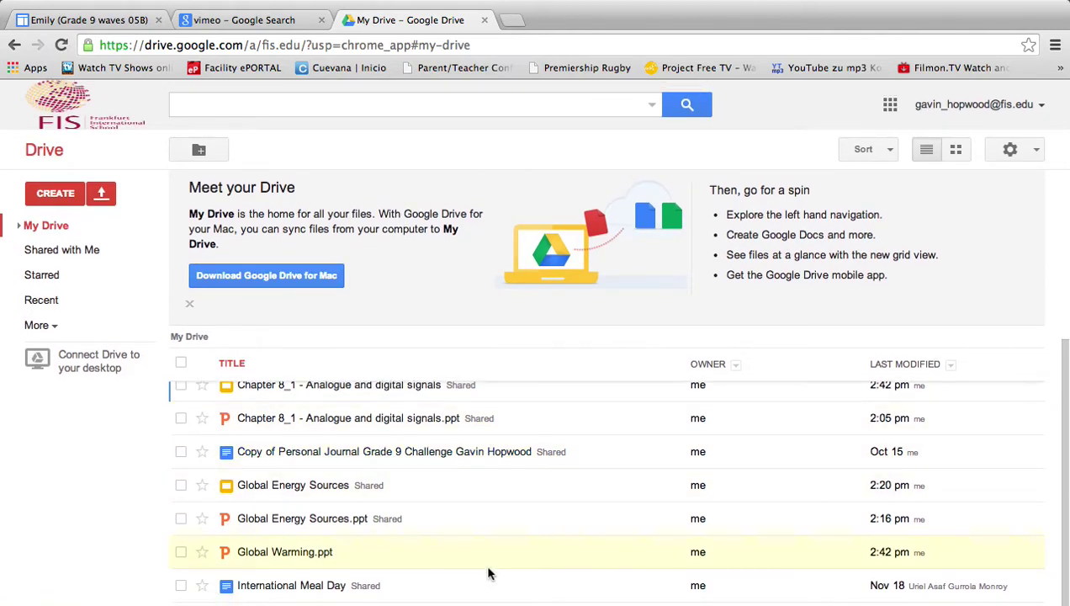
scroll(489, 573, up, 1)
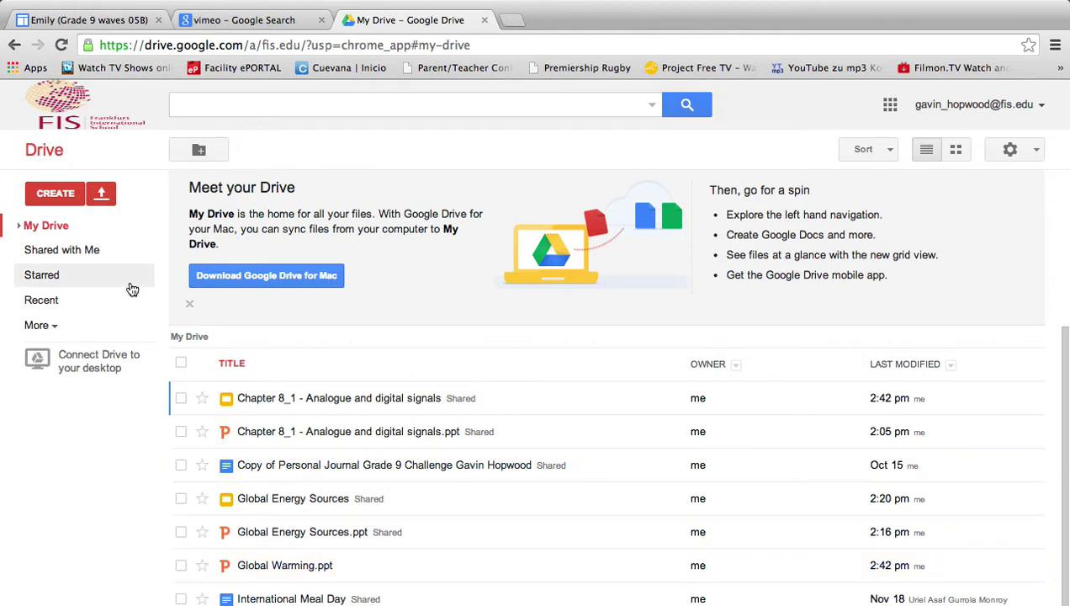
click(100, 194)
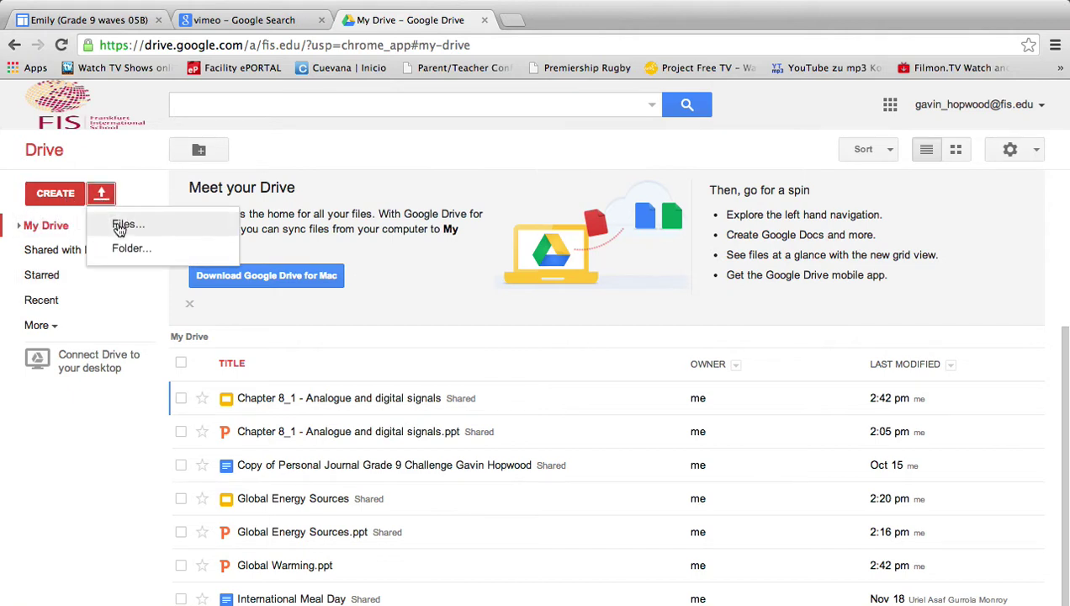
click(118, 222)
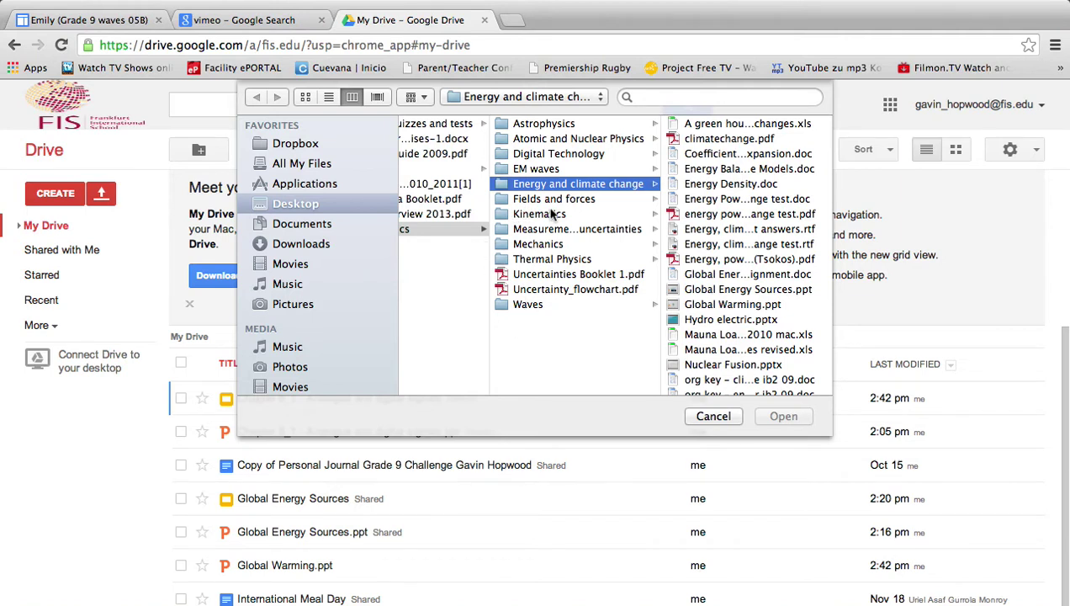
click(535, 154)
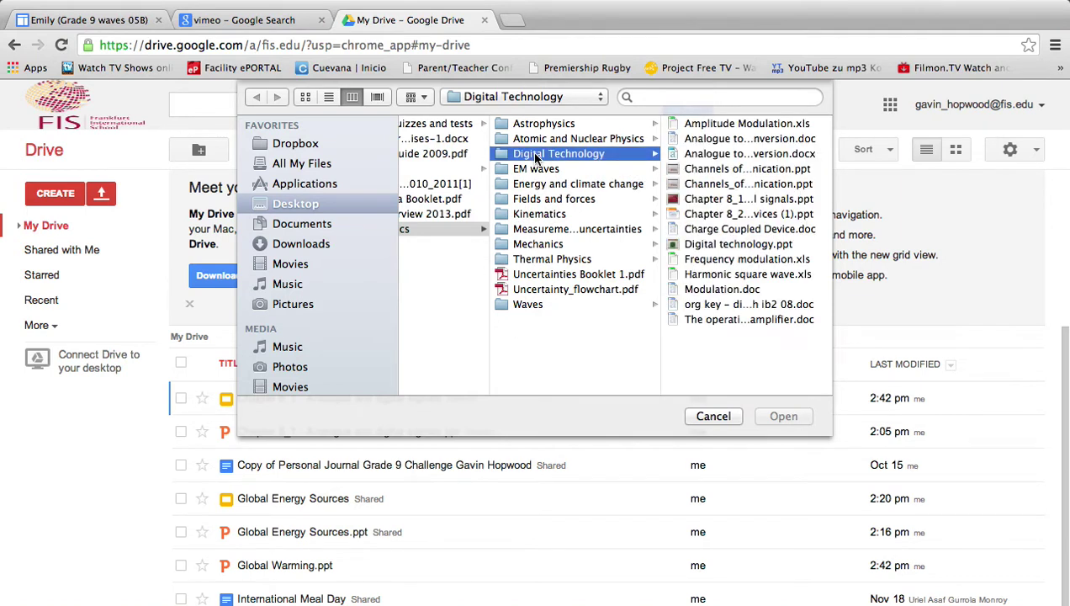
double_click(727, 216)
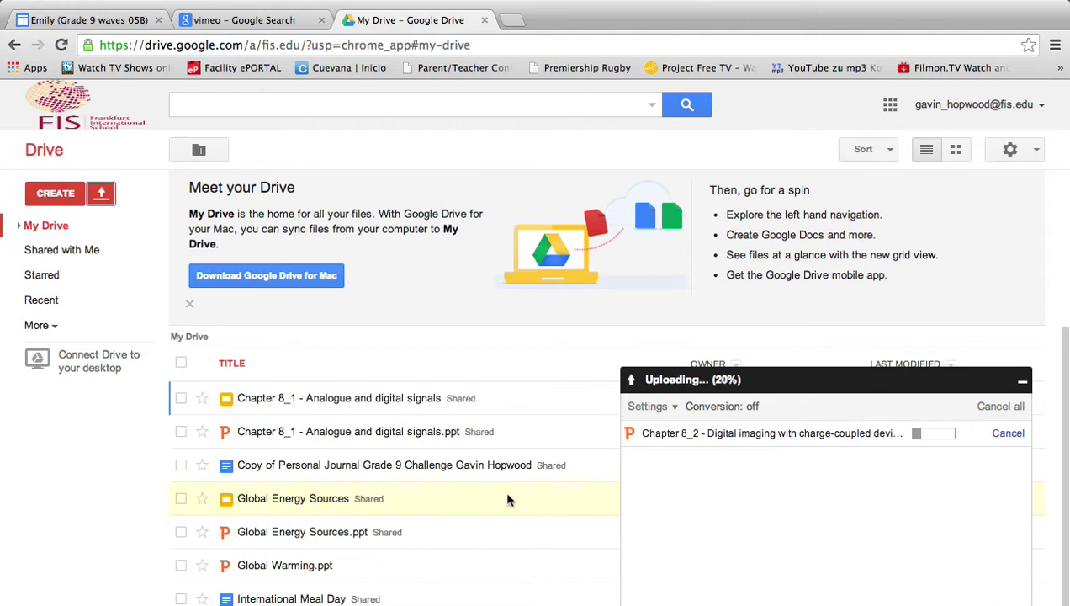
- Open Global Warming.ppt with Google Slides to convert it to a Google presentation, and return to the My Drive file list
scroll(507, 500, down, 1)
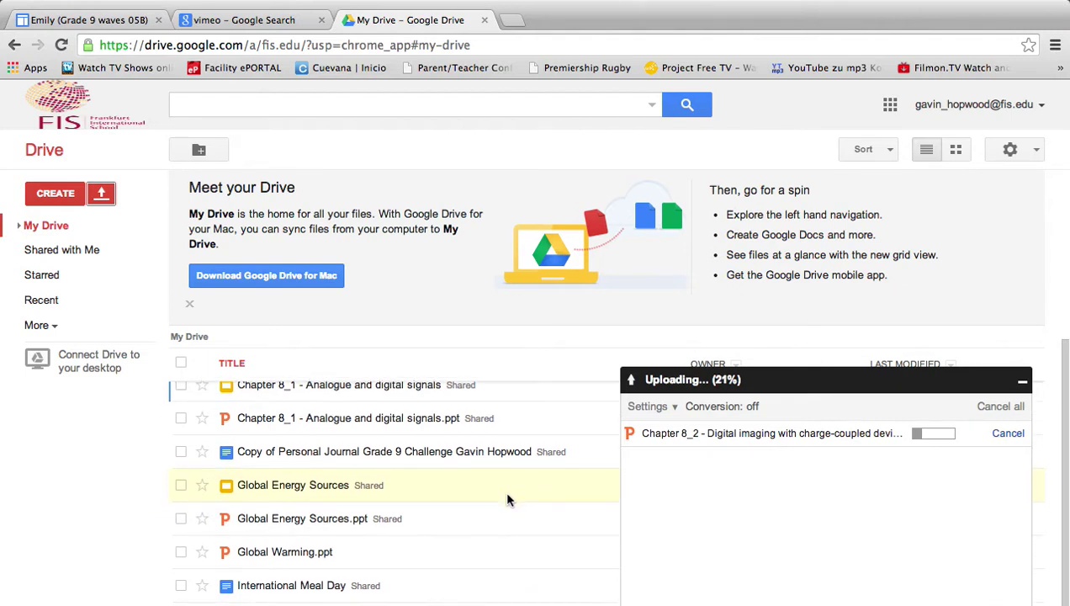
scroll(507, 500, up, 1)
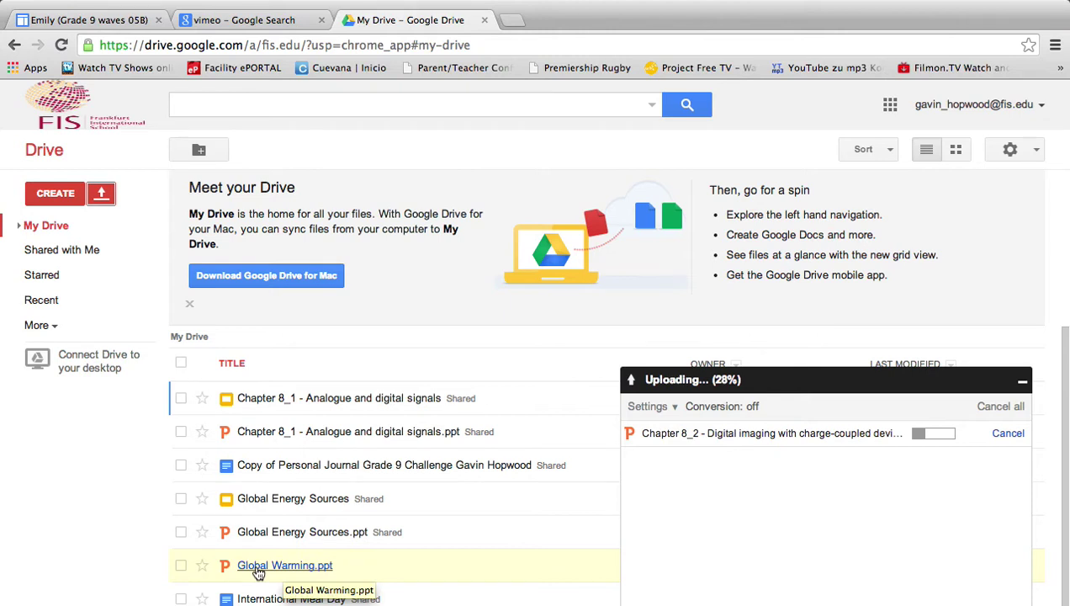
right_click(258, 573)
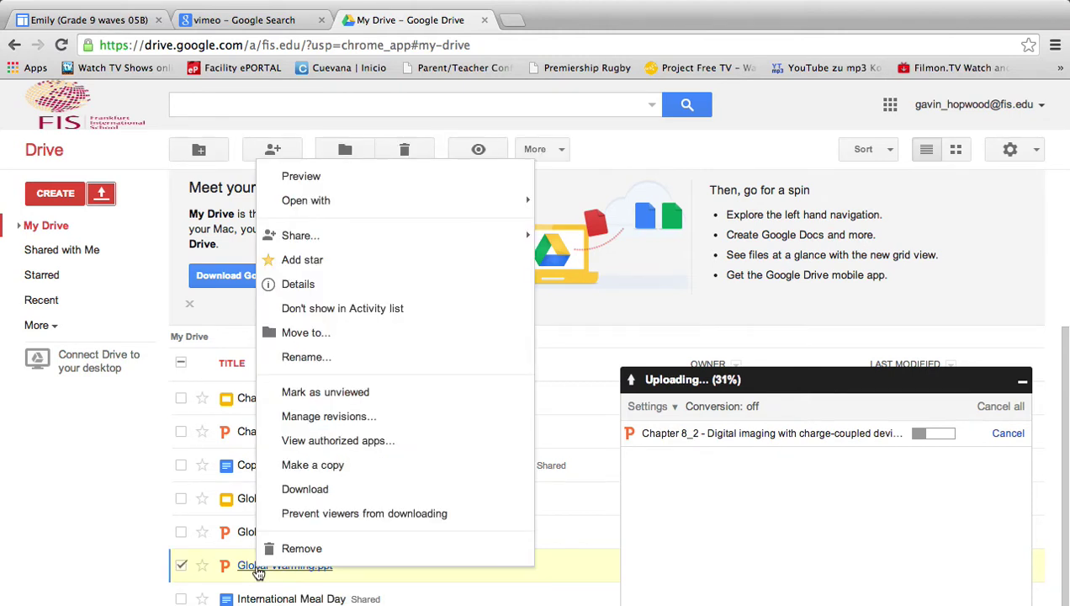
mouse_move(332, 204)
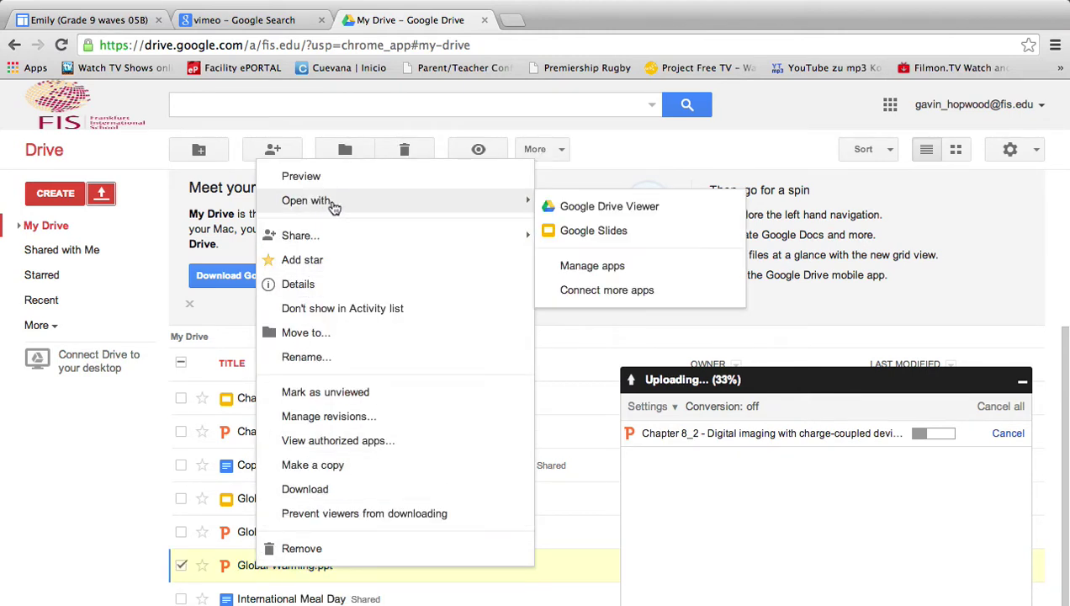
click(589, 234)
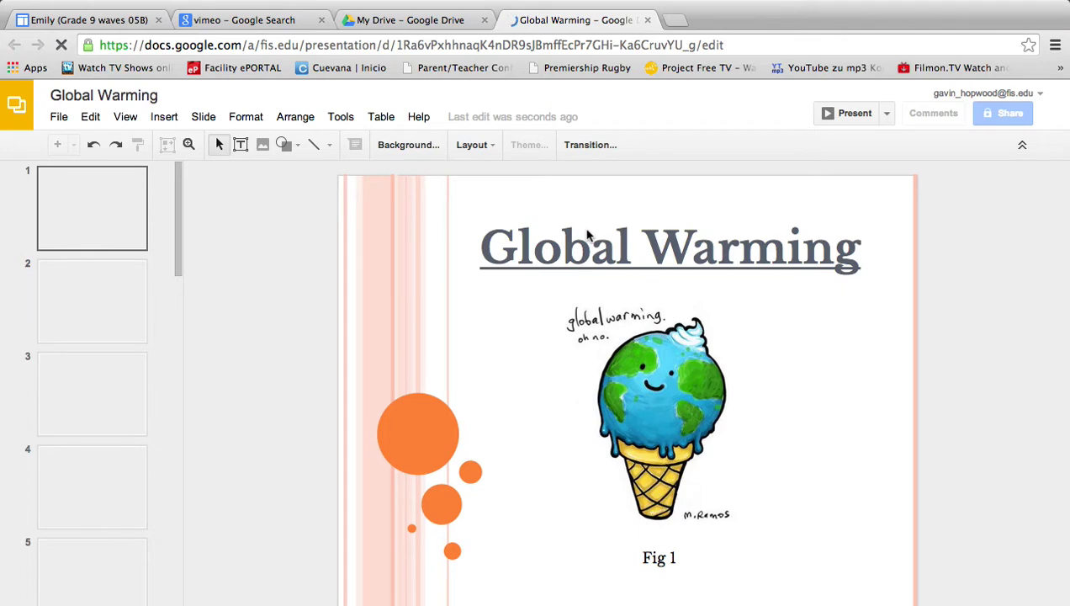
click(410, 20)
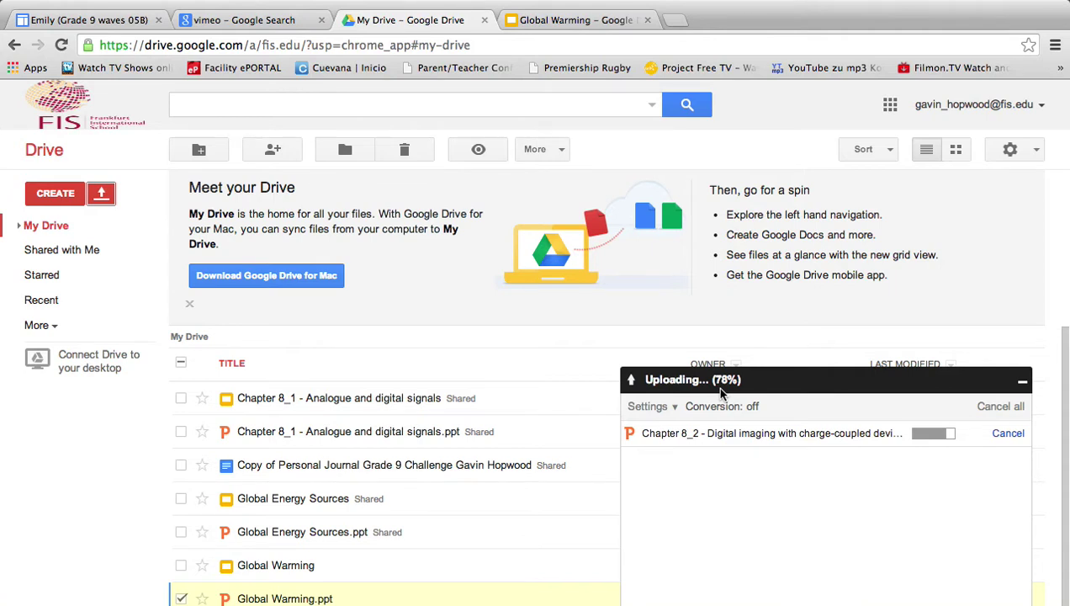
- Switch to the Grade 9 waves 05B Google Sites page and open another student's blank page for editing
click(89, 21)
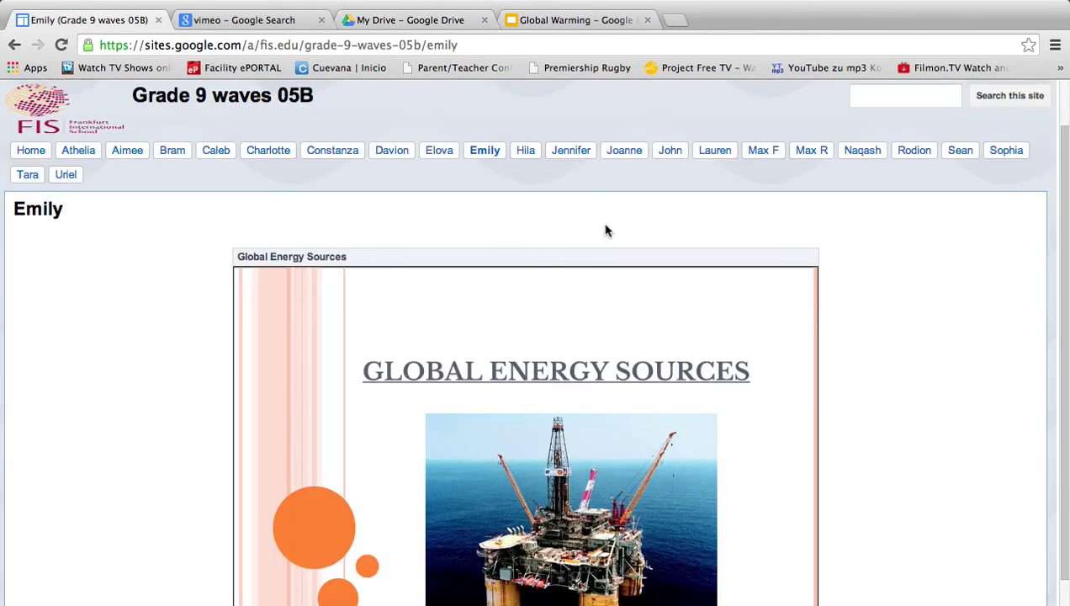
click(624, 155)
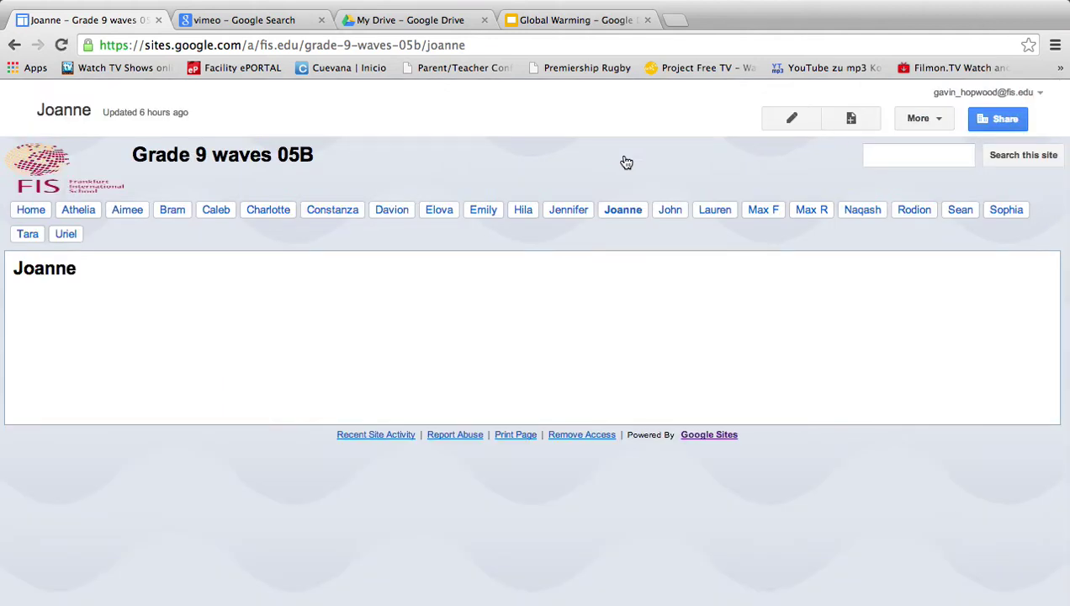
click(790, 123)
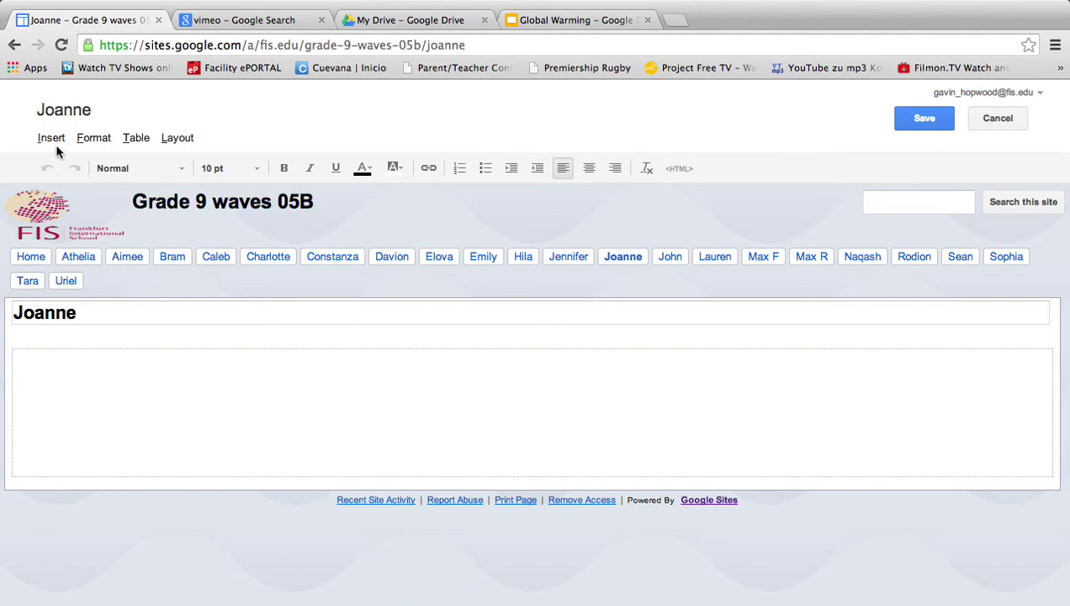
- Choose the converted Global Warming Google presentation from Drive to insert on the student's page
click(50, 139)
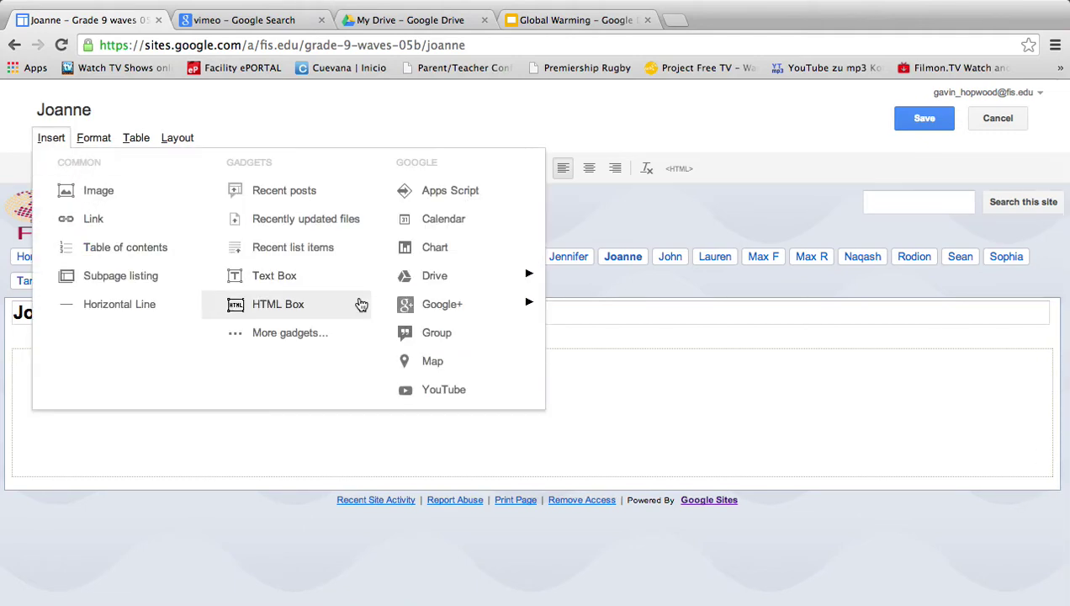
mouse_move(463, 279)
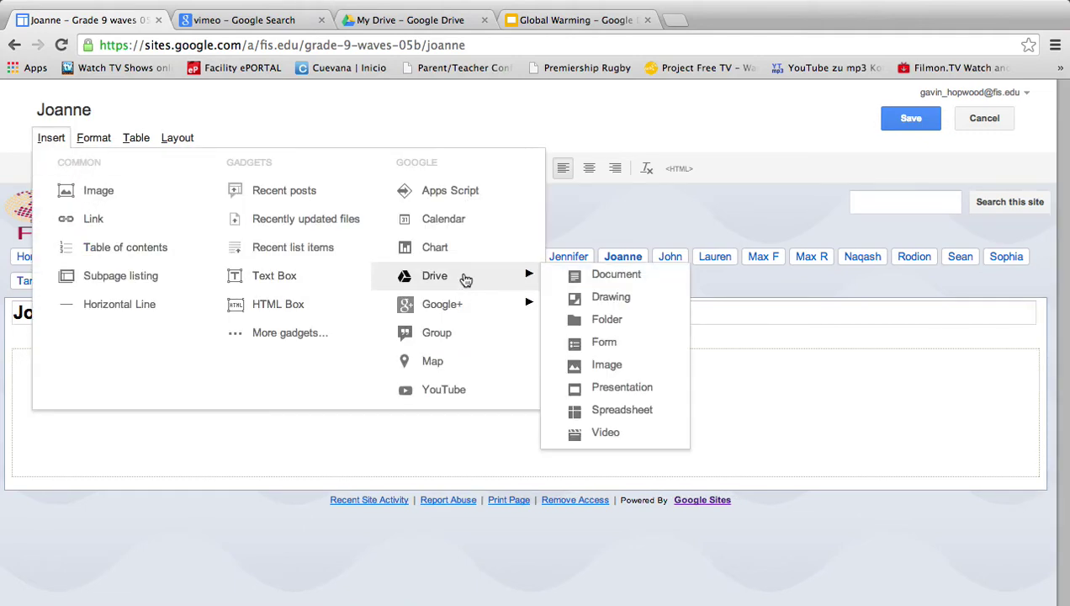
click(621, 391)
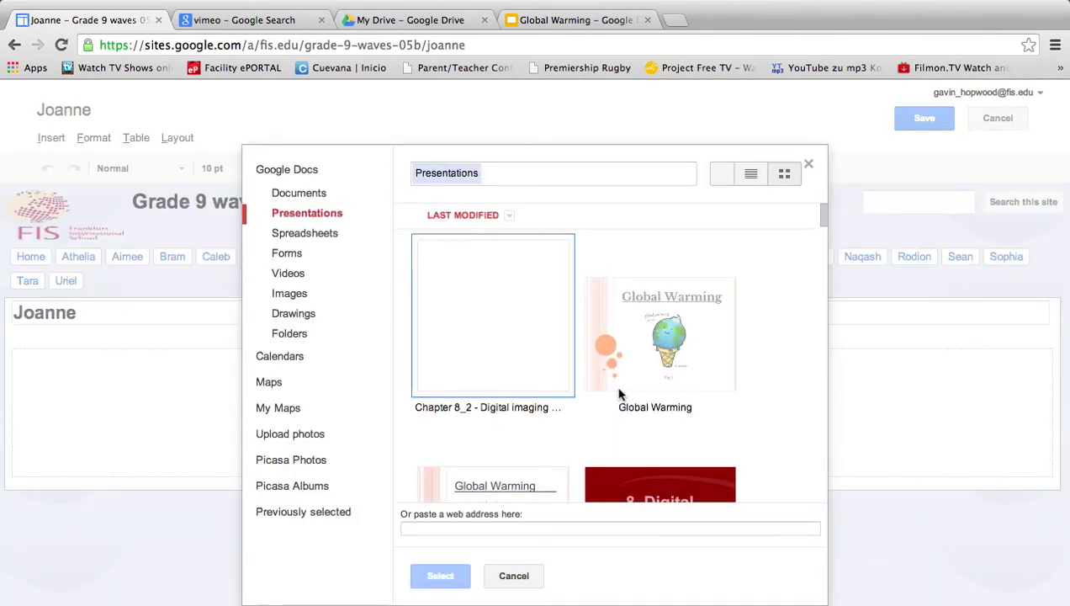
scroll(619, 393, down, 2)
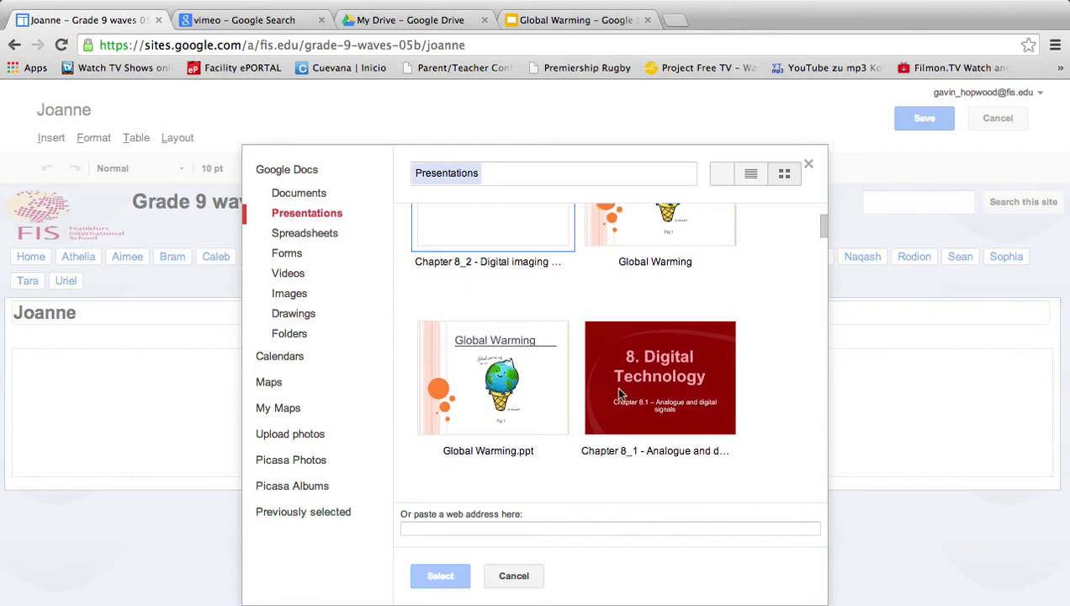
scroll(618, 393, down, 1)
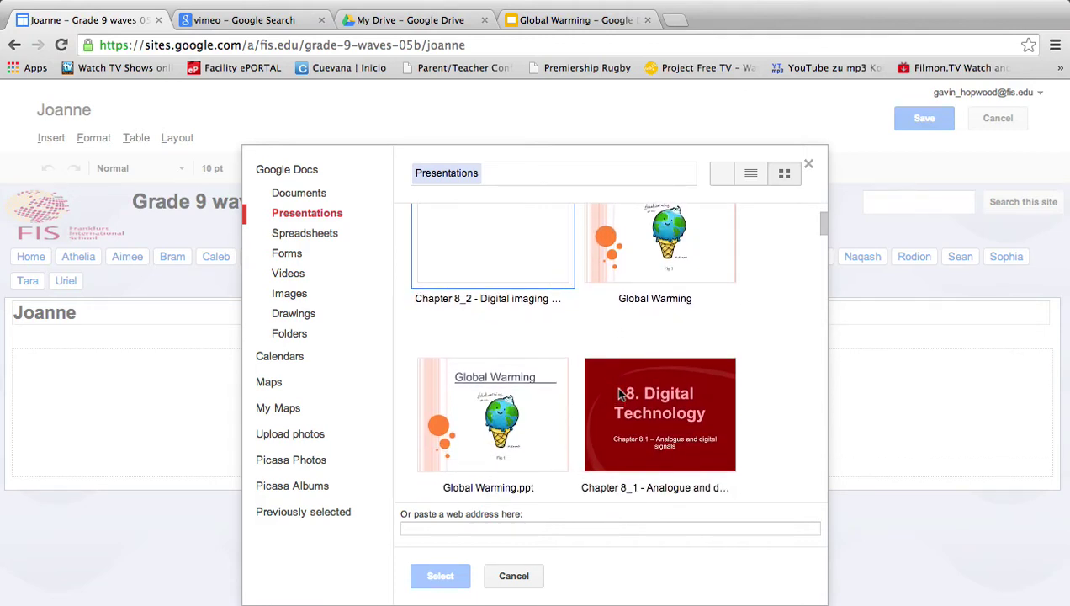
double_click(648, 275)
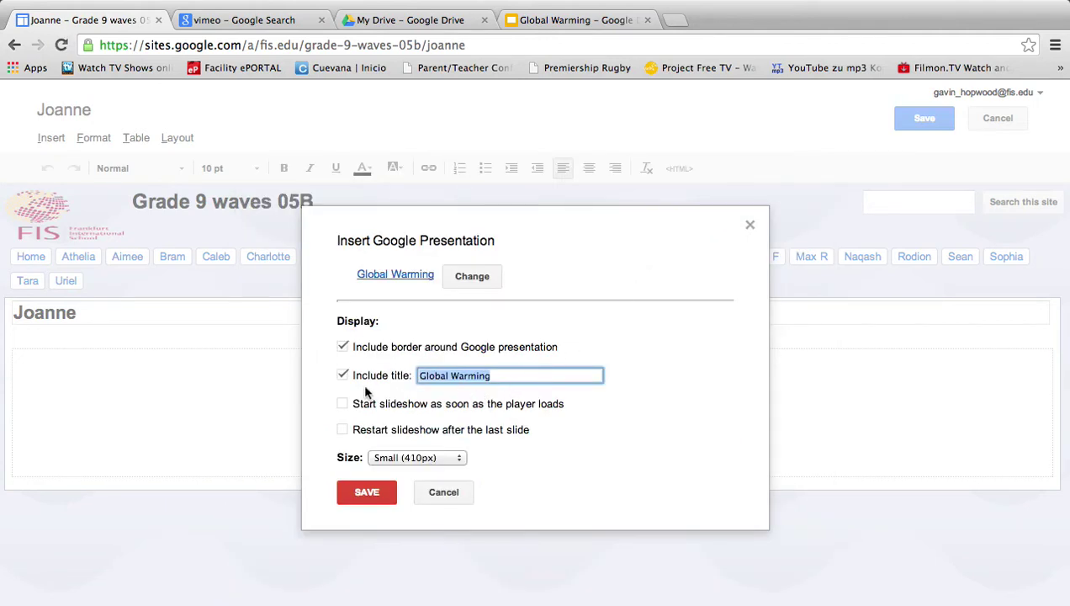
- Insert the presentation centred at Large (700px) with the slideshow restarting after the last slide, and save the page
click(342, 431)
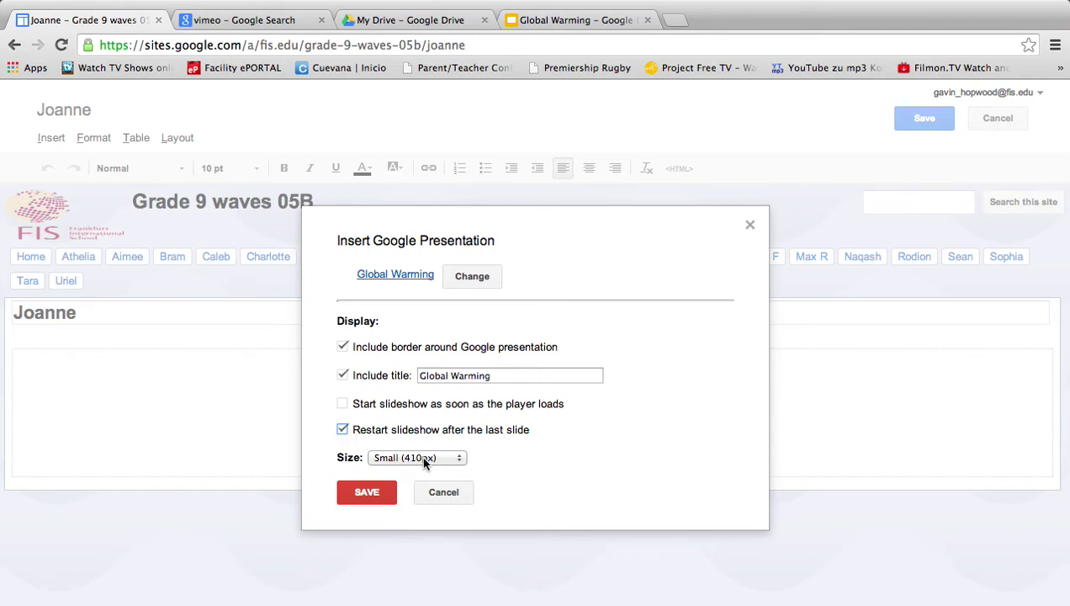
click(459, 459)
click(413, 484)
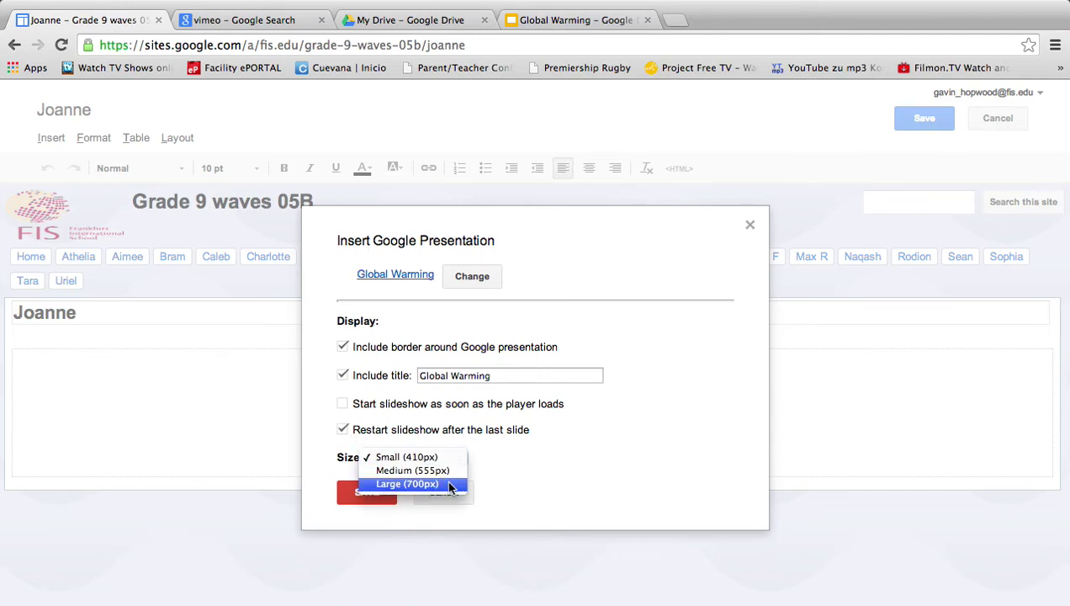
click(367, 493)
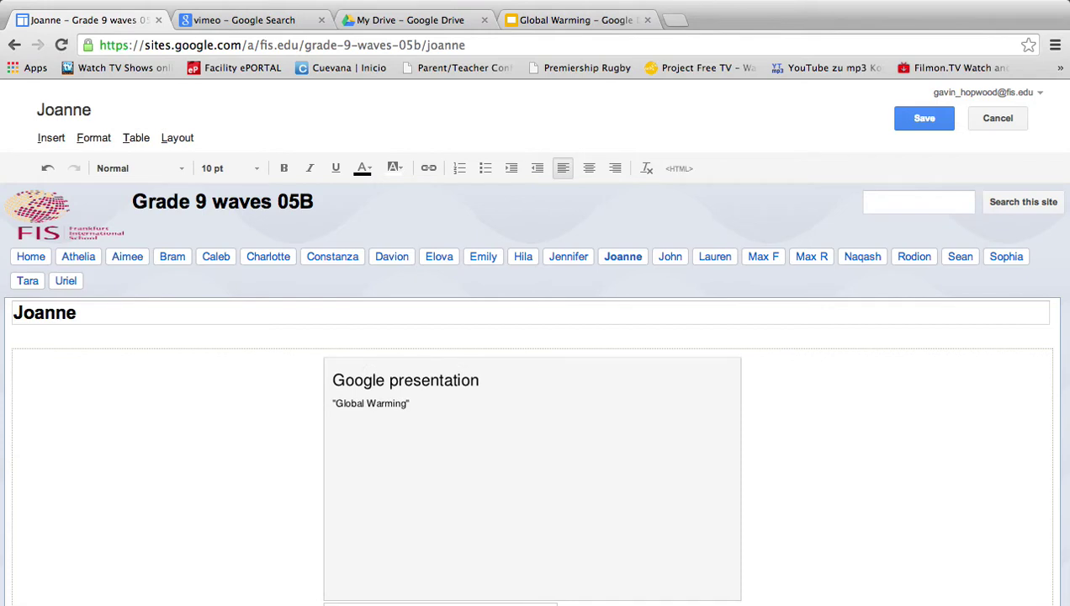
click(921, 123)
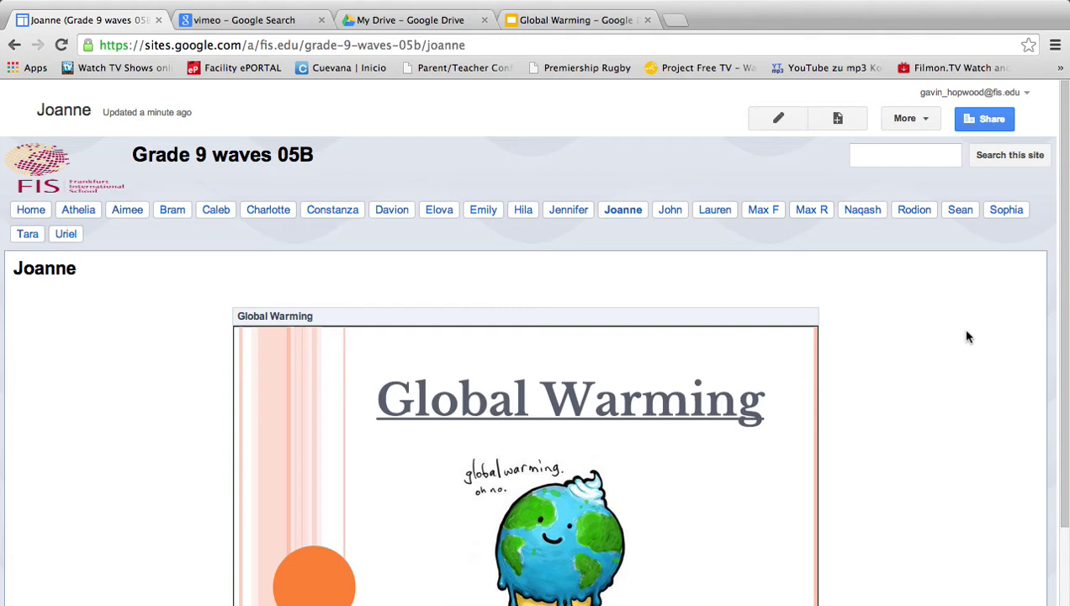
- Open a different student's blank page on the site, and switch to the vimeo search results to open the Vimeo website
click(865, 217)
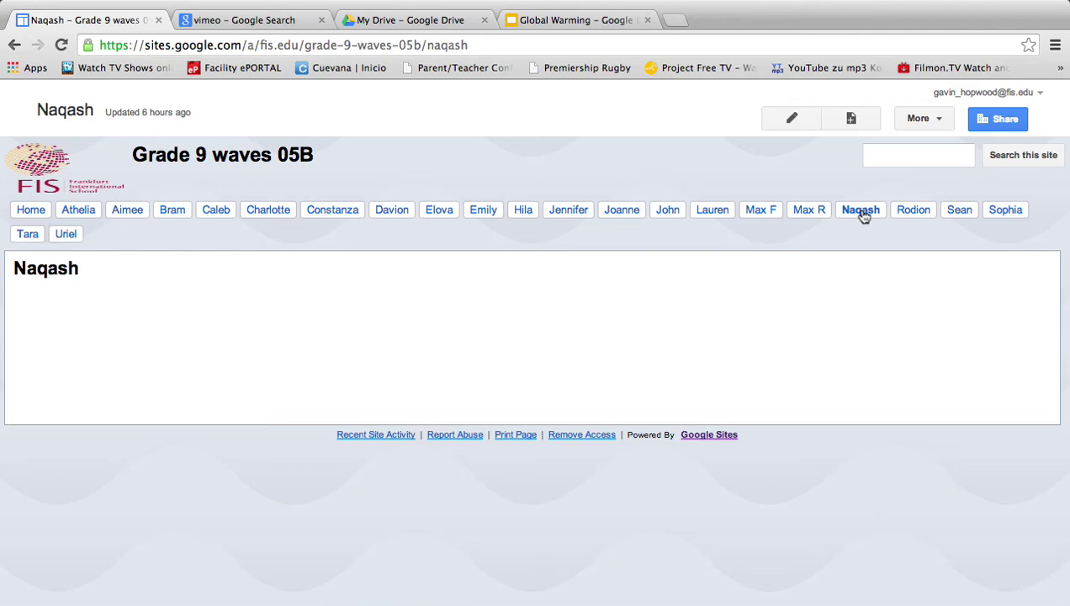
click(240, 20)
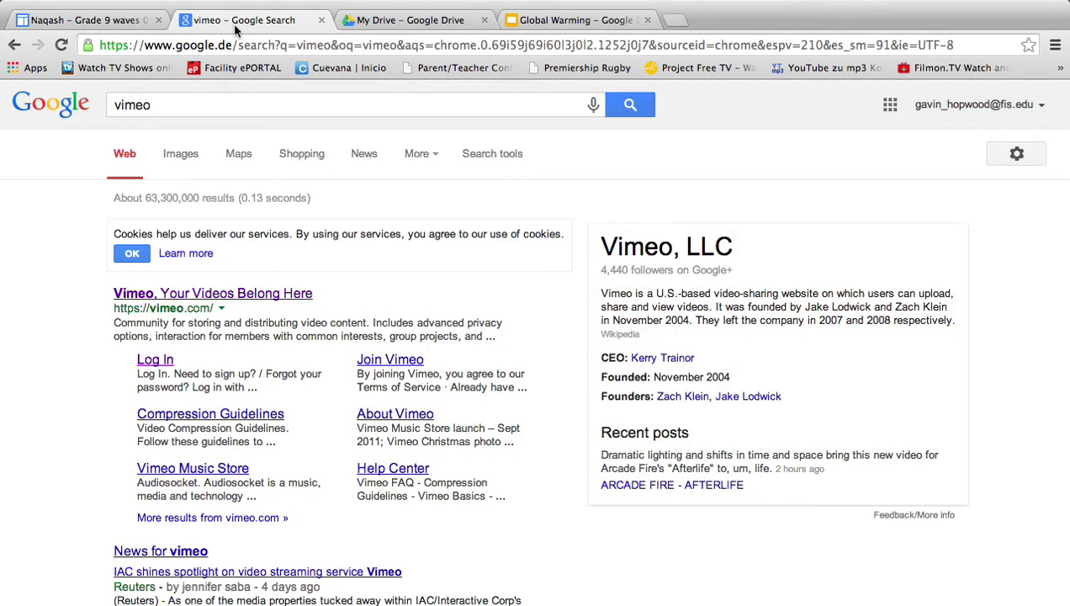
click(202, 300)
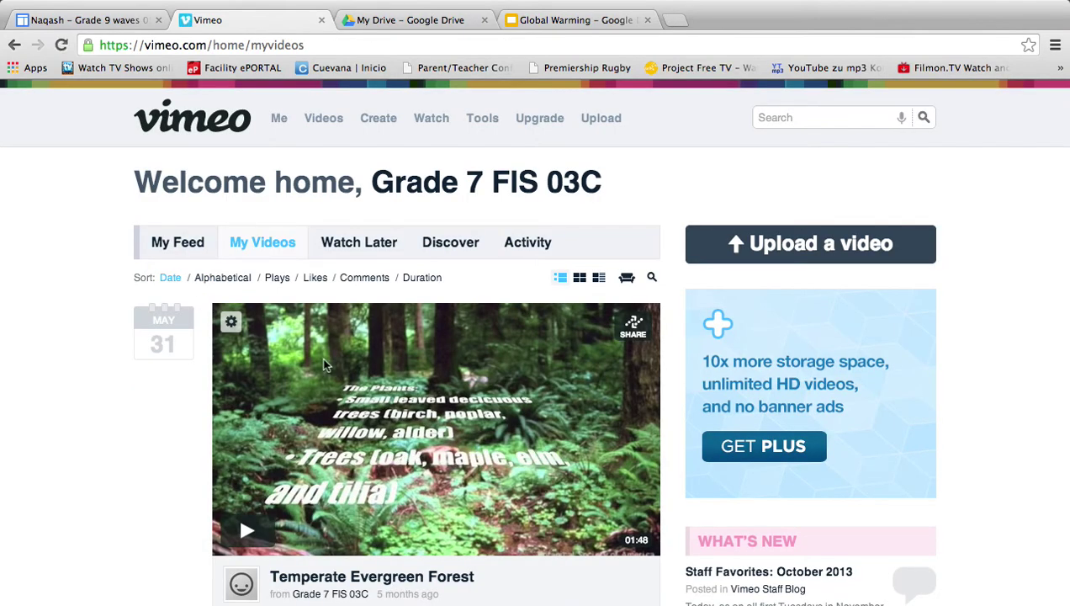
- Copy the embed code of the Temperate Evergreen Forest video from its sharing options
scroll(326, 364, down, 3)
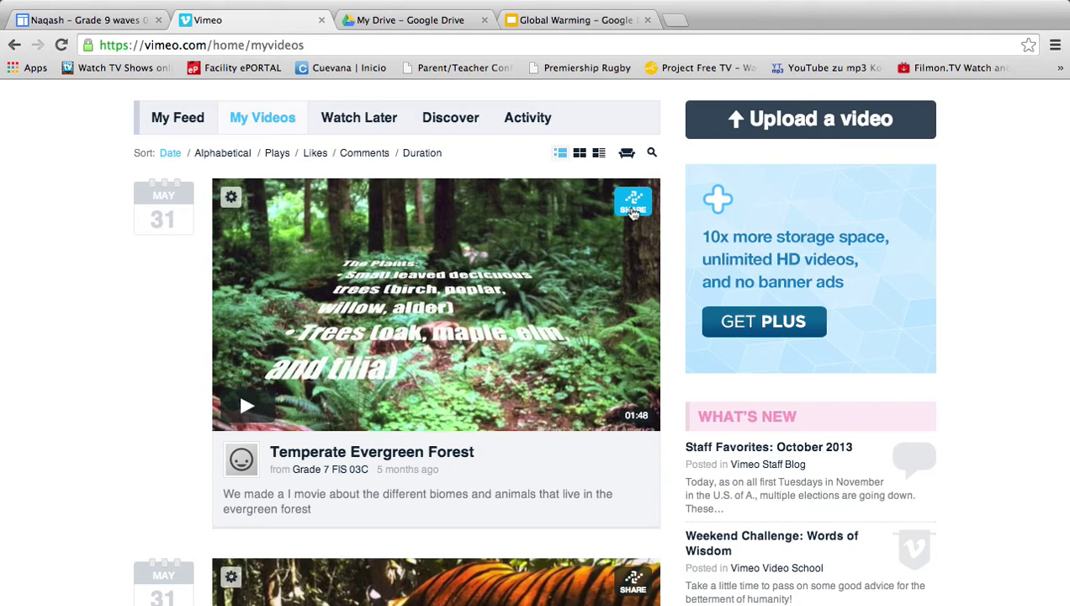
click(633, 208)
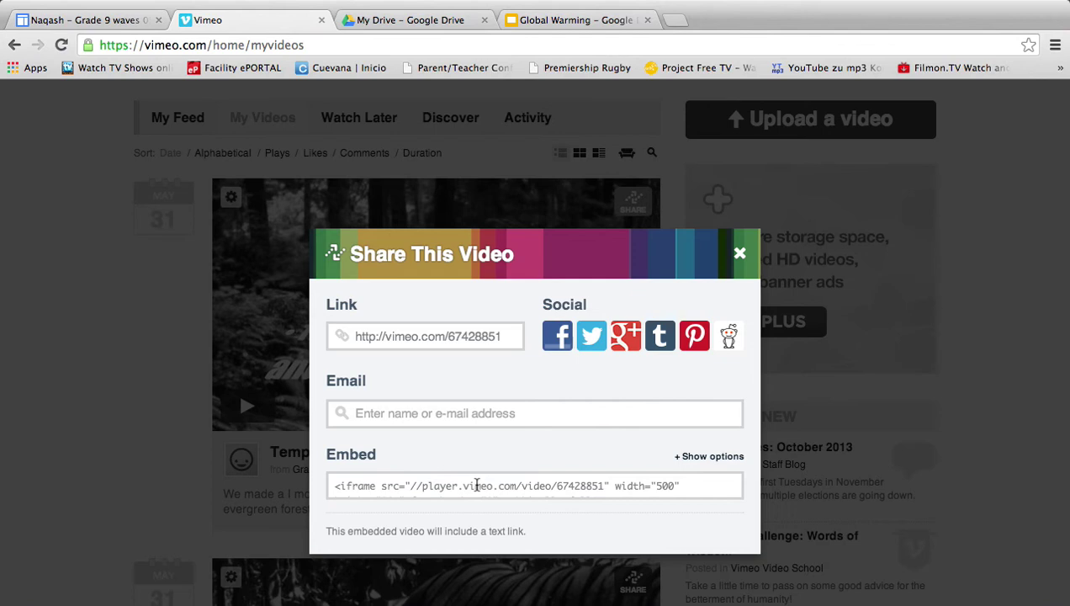
click(477, 485)
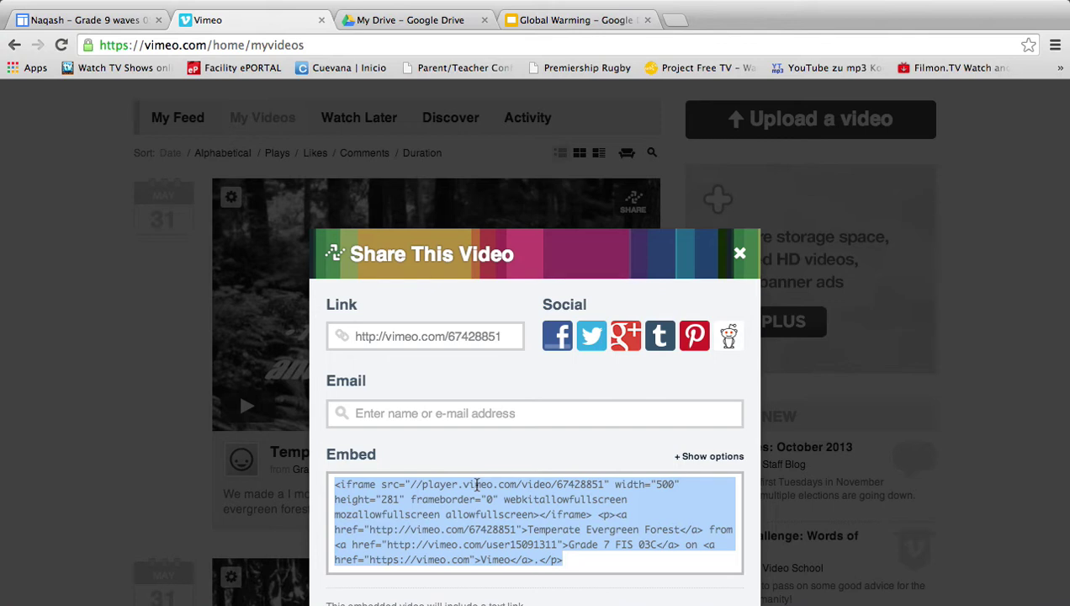
key(super+c)
- Return to the blank student page in Google Sites and replace its HTML content with the copied Vimeo embed code
click(72, 24)
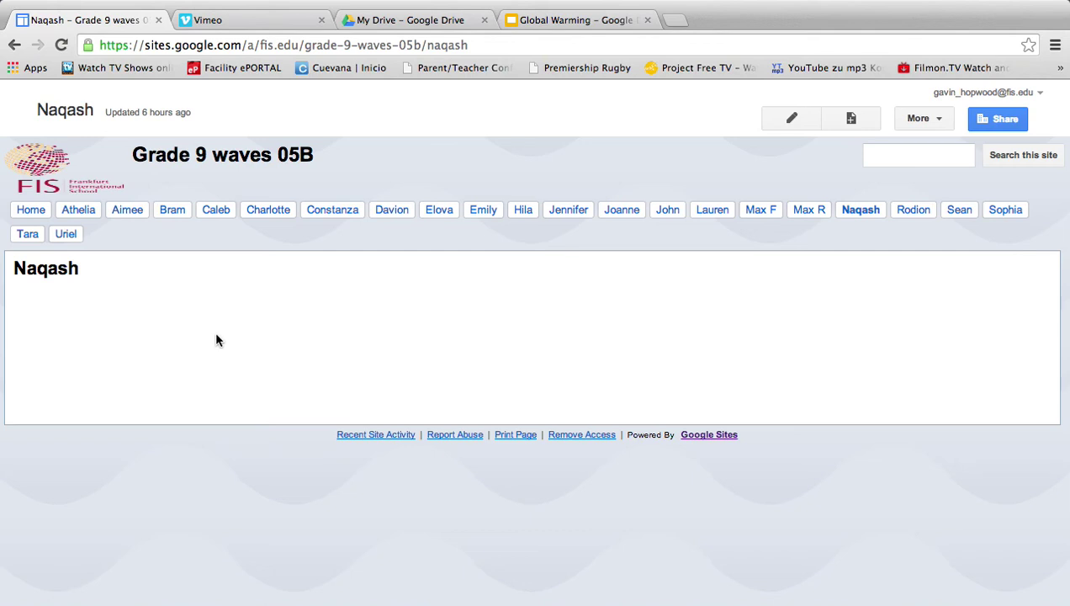
click(791, 125)
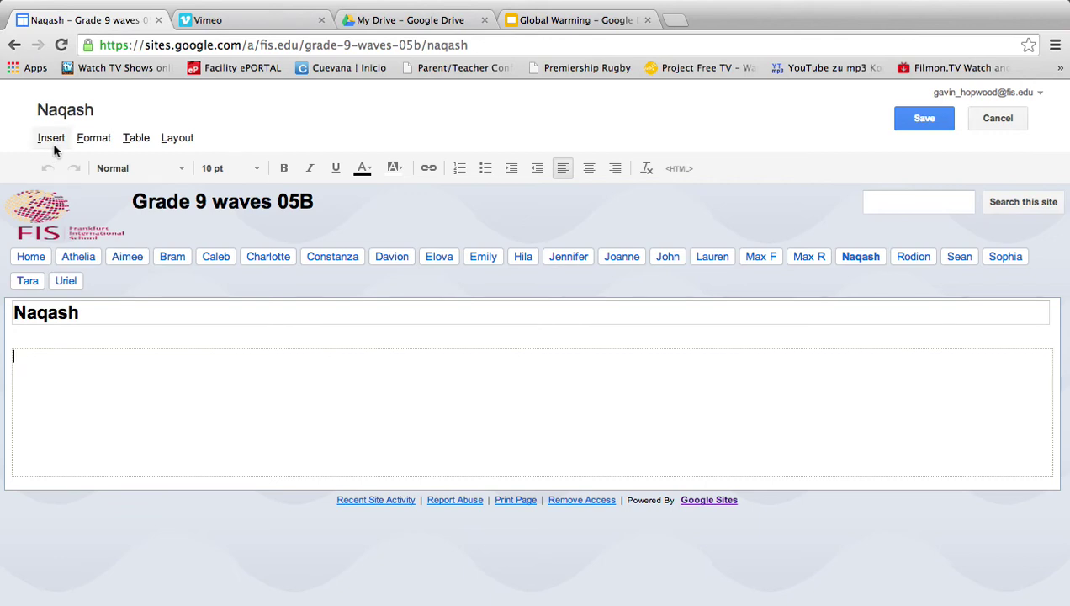
click(681, 170)
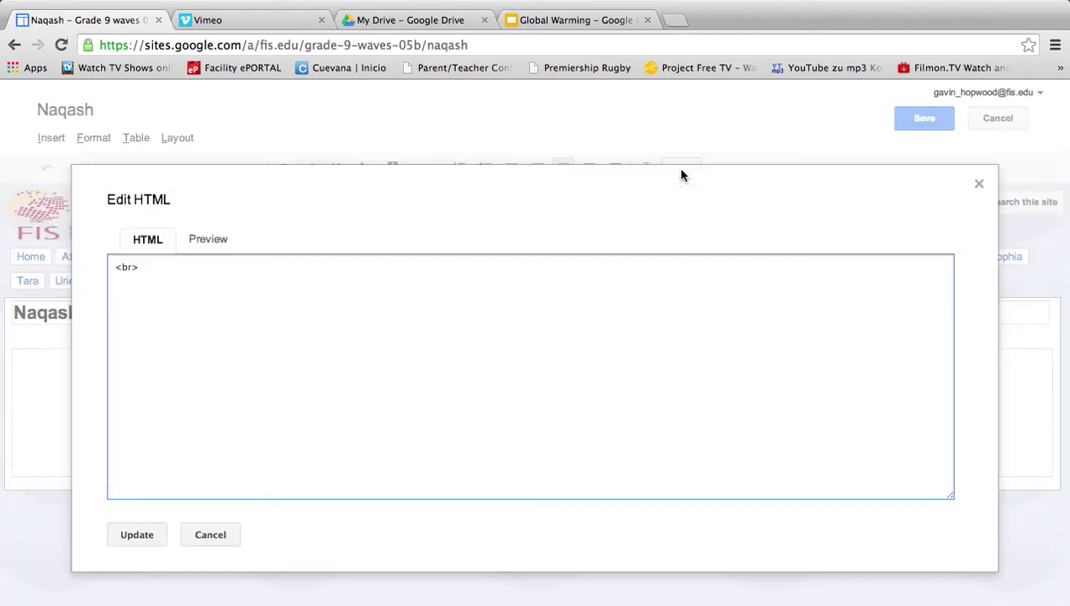
drag(179, 275, 114, 266)
key(BackSpace)
key(super+v)
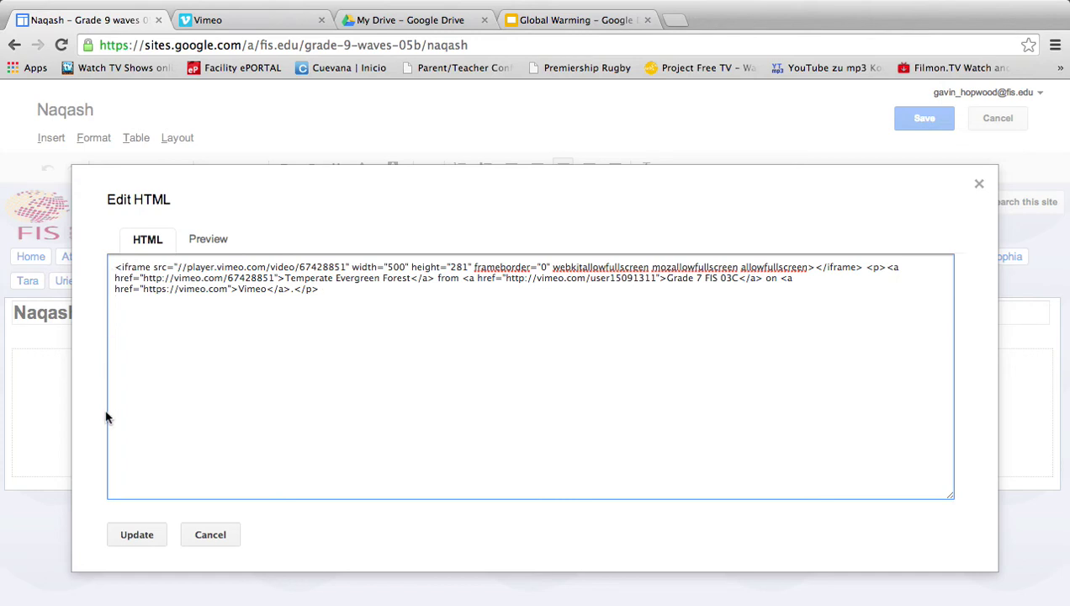
click(137, 535)
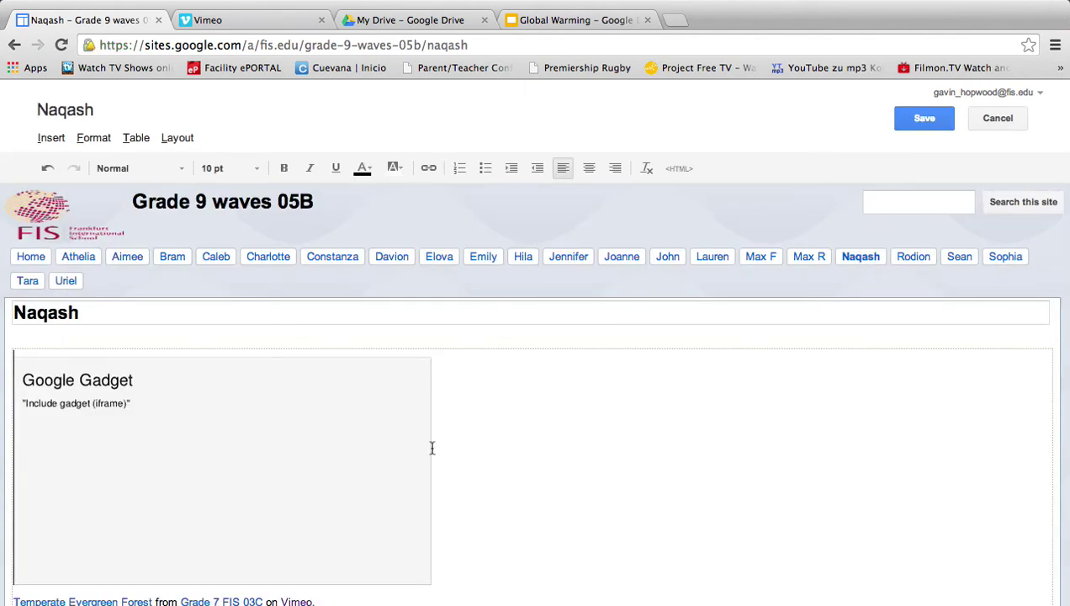
- Centre the embedded Vimeo video gadget on the page
scroll(431, 448, down, 1)
click(319, 430)
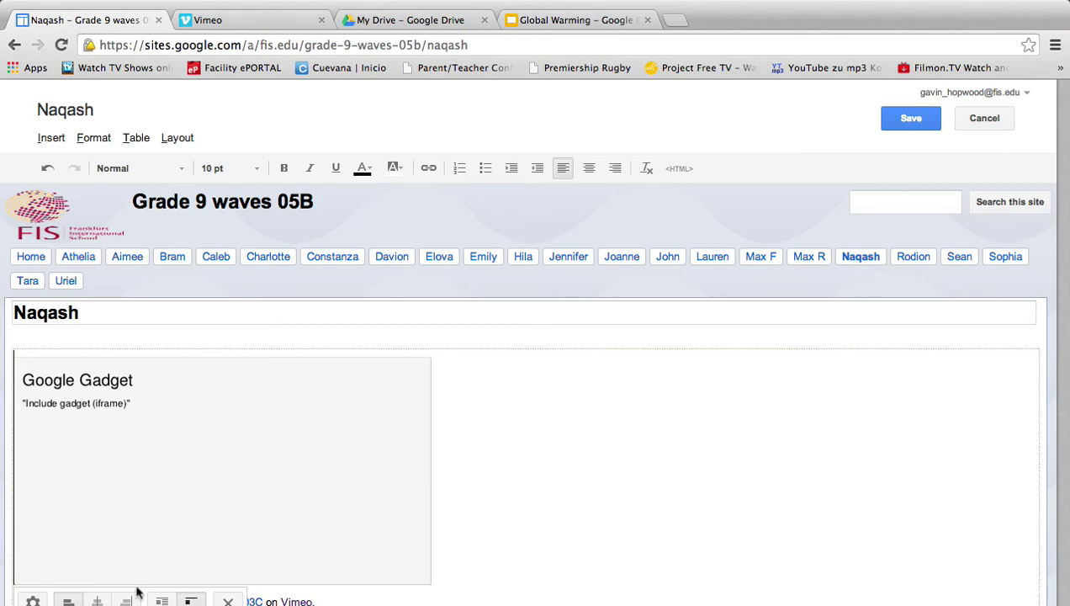
click(97, 601)
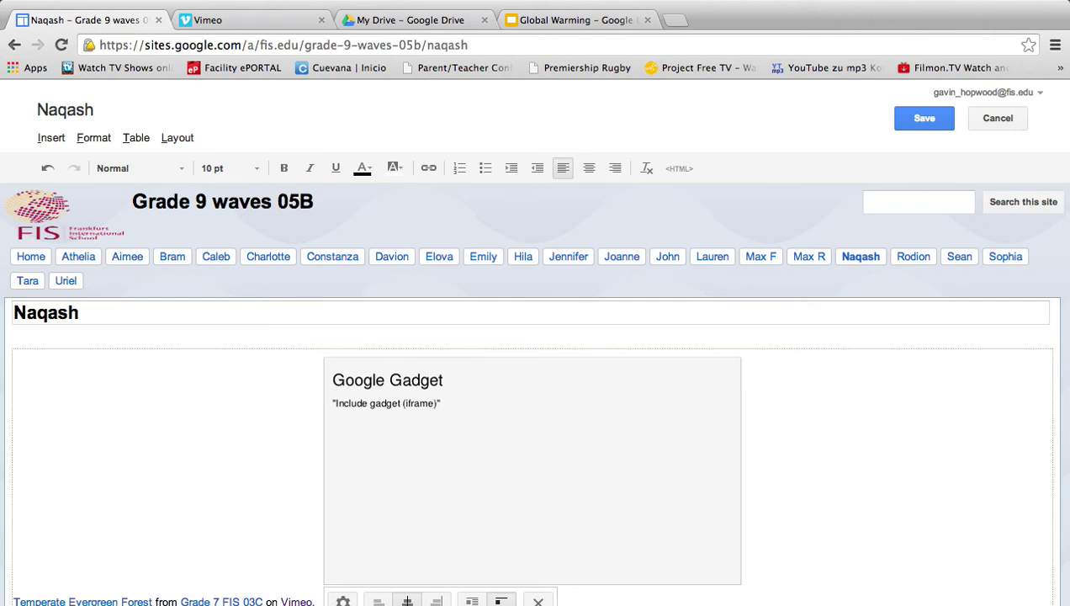
- Resize the embedded Vimeo video gadget to a width of 700 pixels and a height of 500 pixels
click(342, 601)
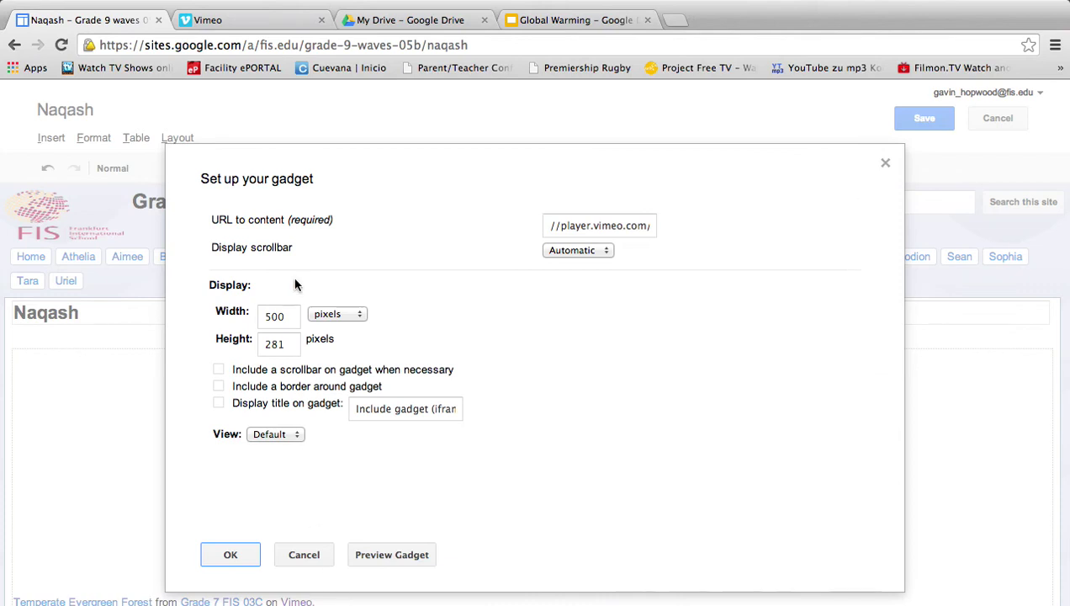
click(292, 352)
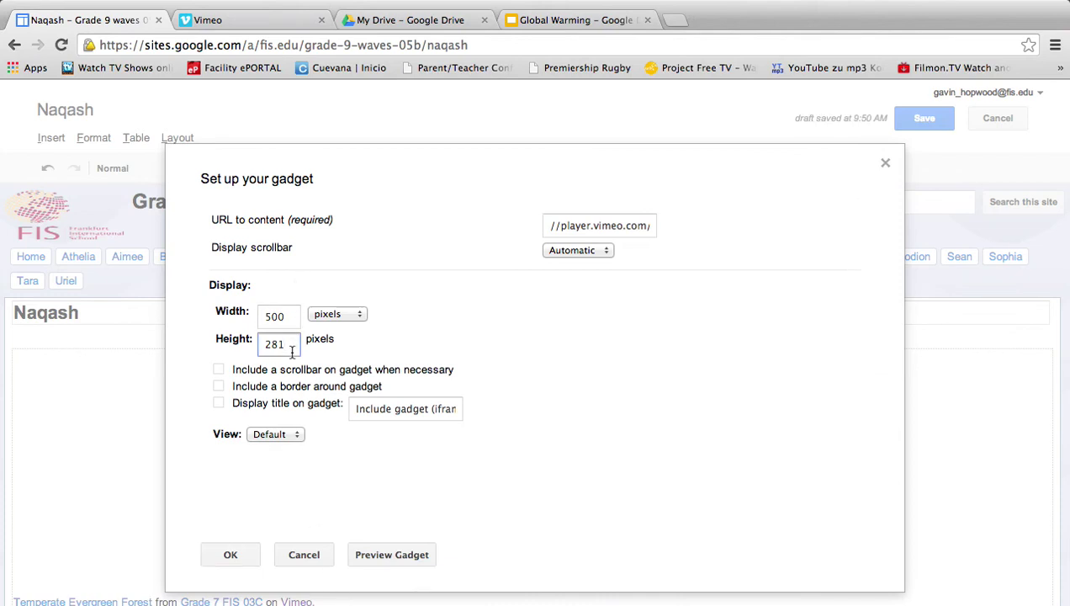
key(BackSpace)
key(BackSpace)
key(BackSpace)
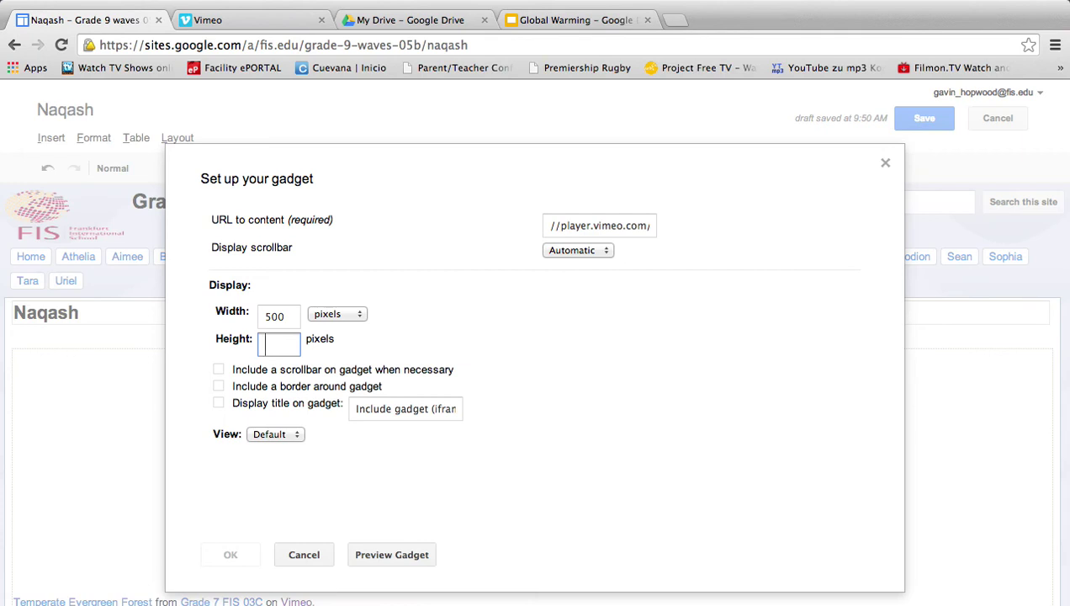
text(500)
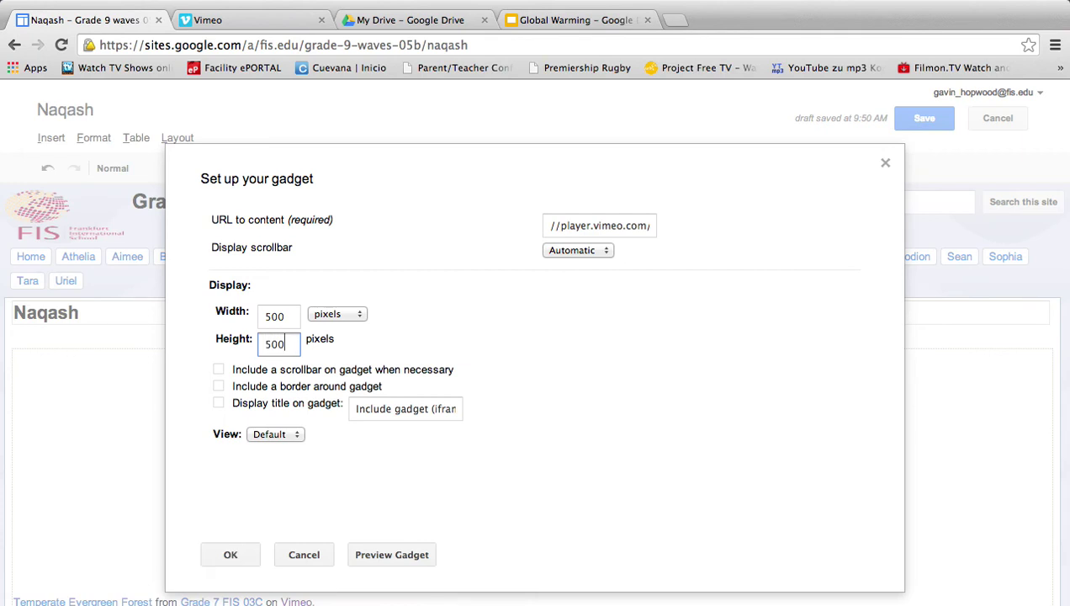
click(281, 317)
key(BackSpace)
key(BackSpace)
key(BackSpace)
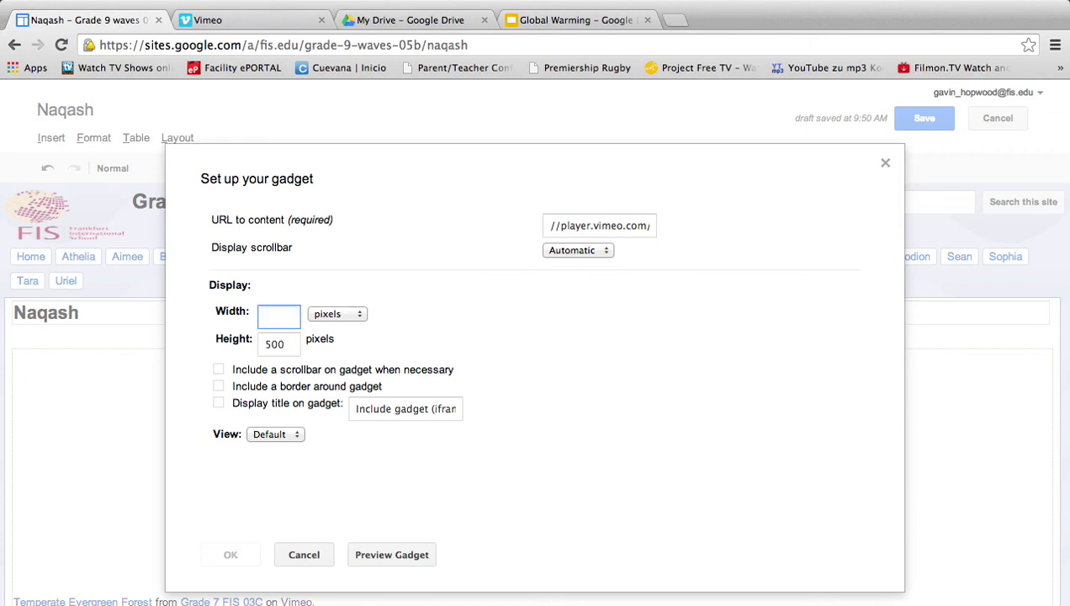
text(700)
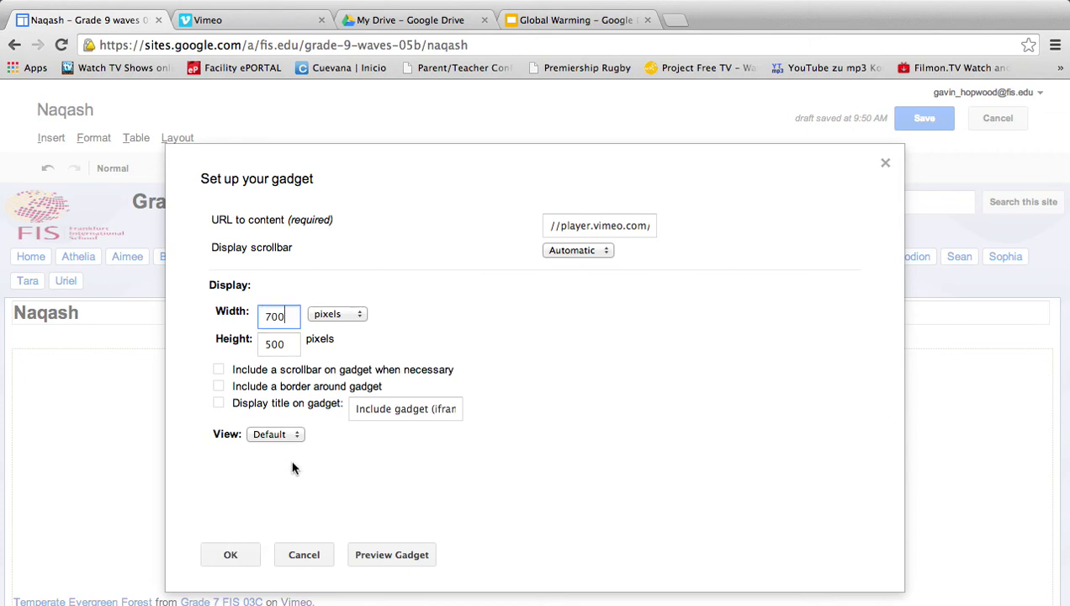
click(223, 555)
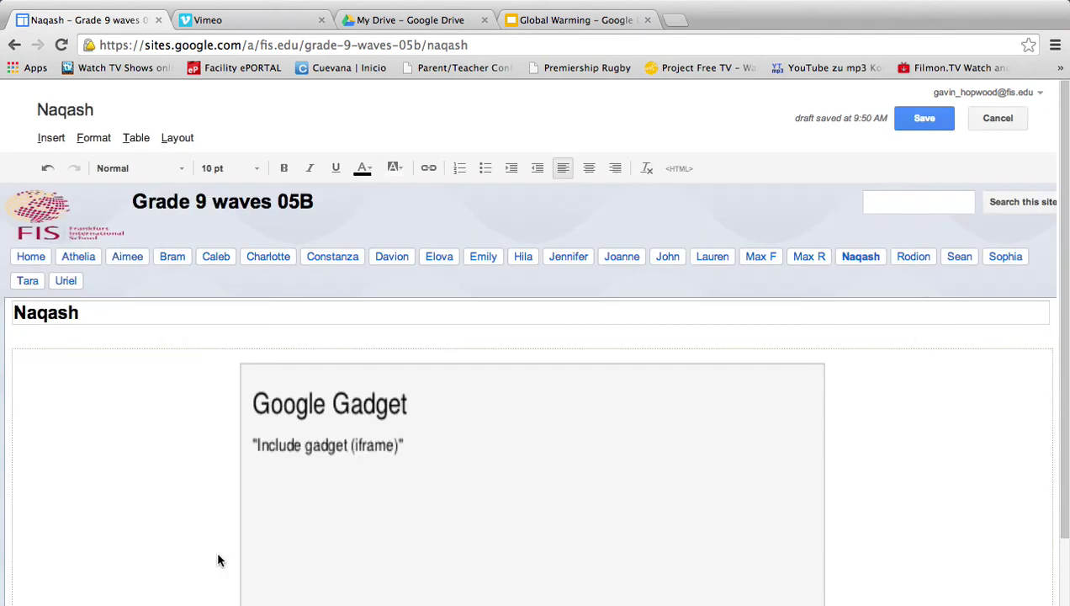
- Save the student's page with the resized Vimeo video gadget
scroll(594, 522, down, 2)
scroll(594, 521, down, 1)
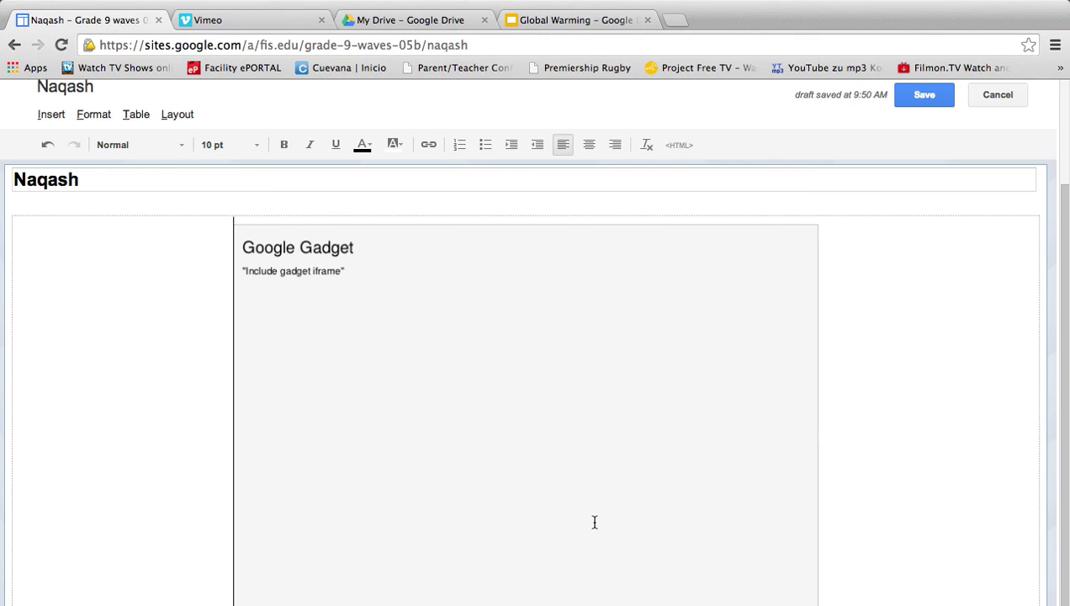
click(926, 96)
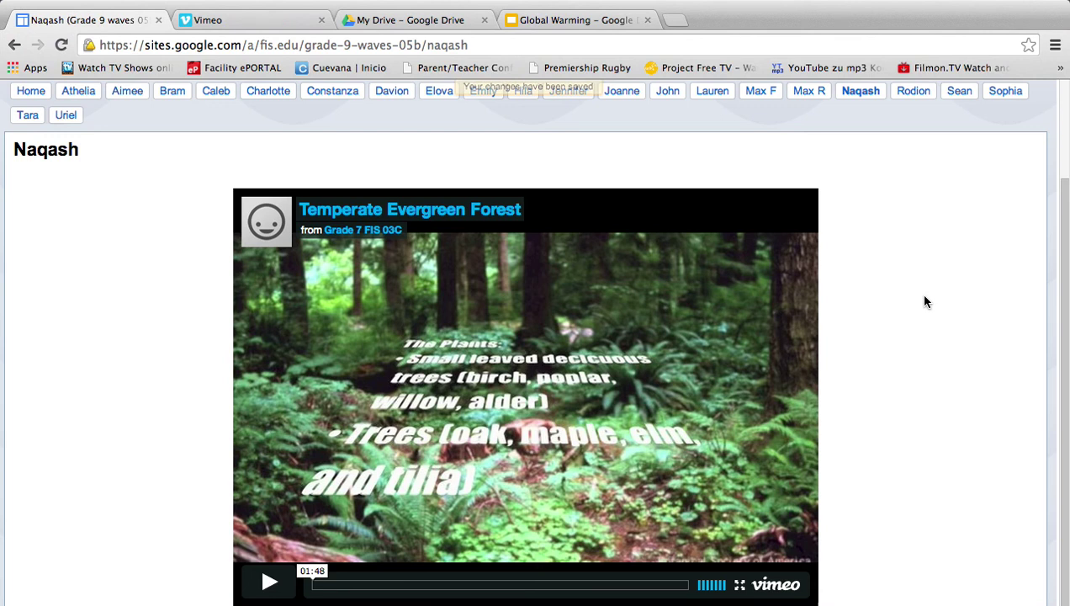
scroll(925, 302, up, 2)
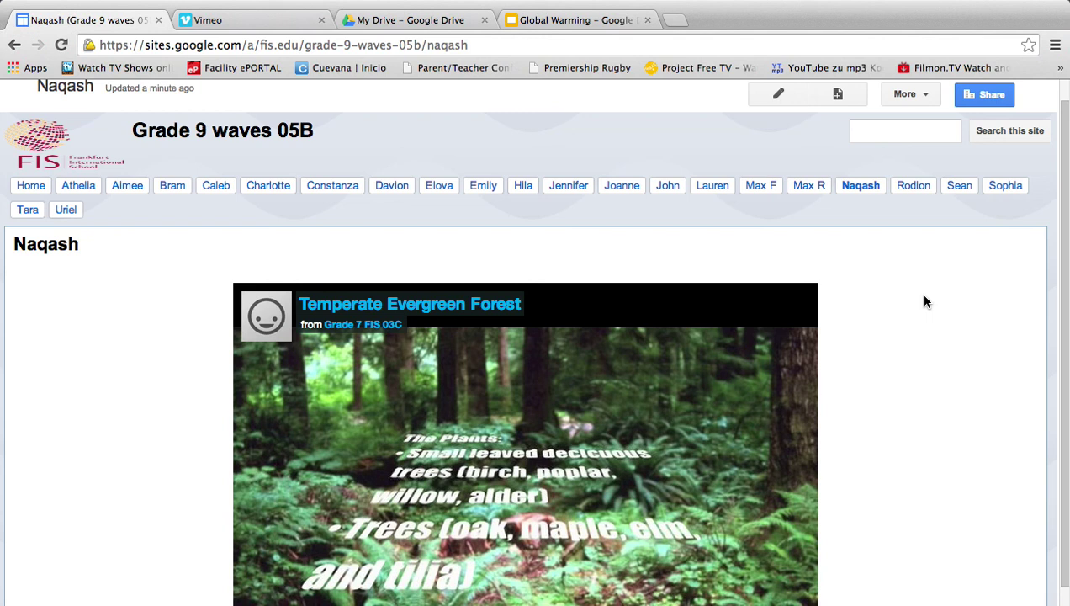
scroll(924, 301, down, 2)
scroll(924, 301, up, 1)
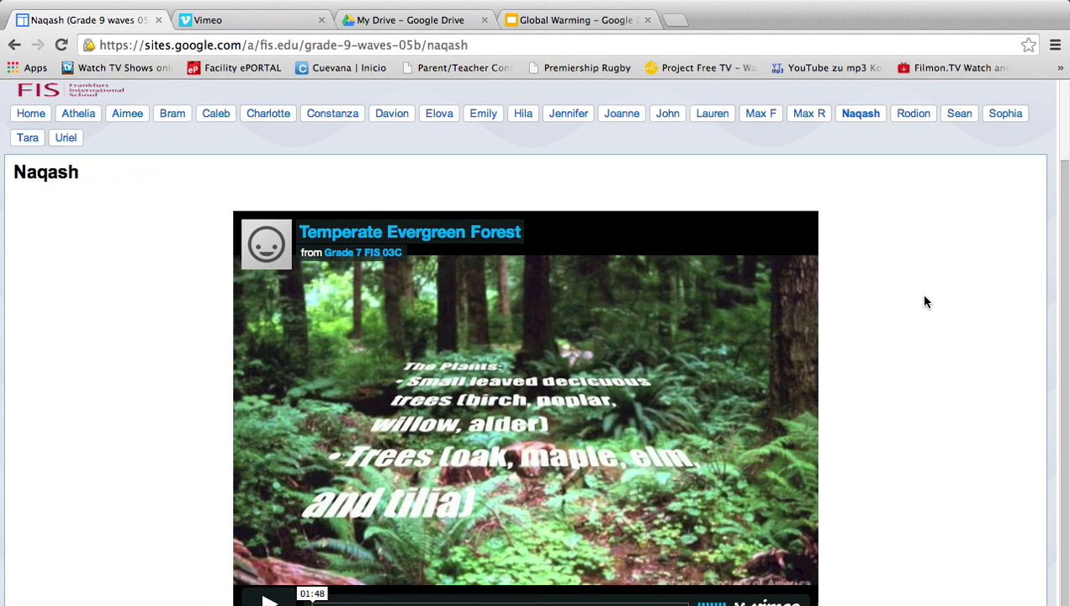
key(ctrl+Left)
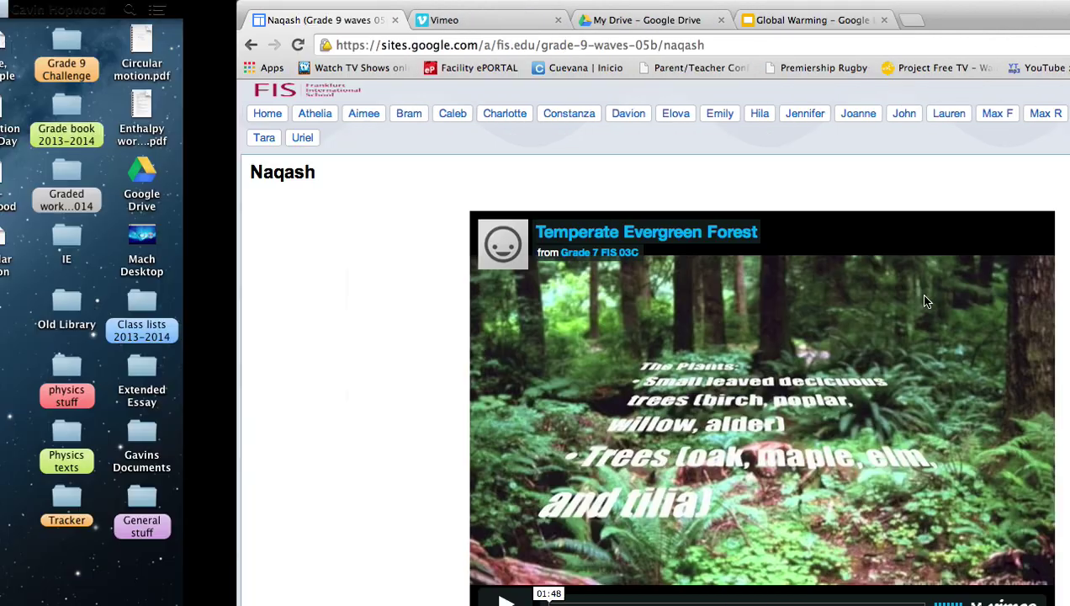